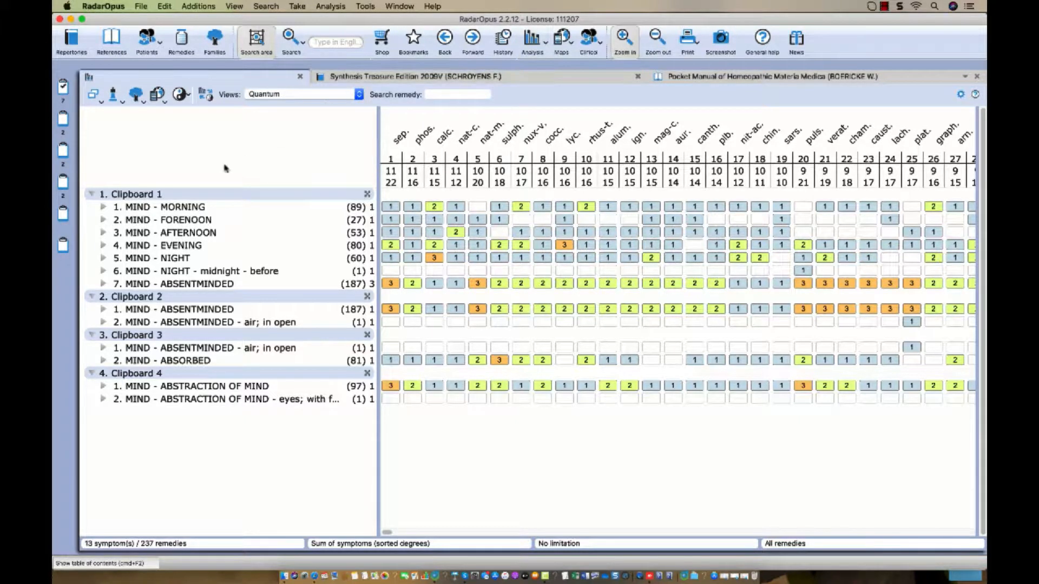
Select Clipboard 1's last rubric, ABSTRACTION OF MIND - eyes; with fixed, and show its repertory text.
{"action": "left_click", "coordinate": [177, 196]}
{"action": "left_click_drag", "start_coordinate": [177, 196], "coordinate": [167, 401]}
{"action": "mouse_move", "coordinate": [166, 401]}
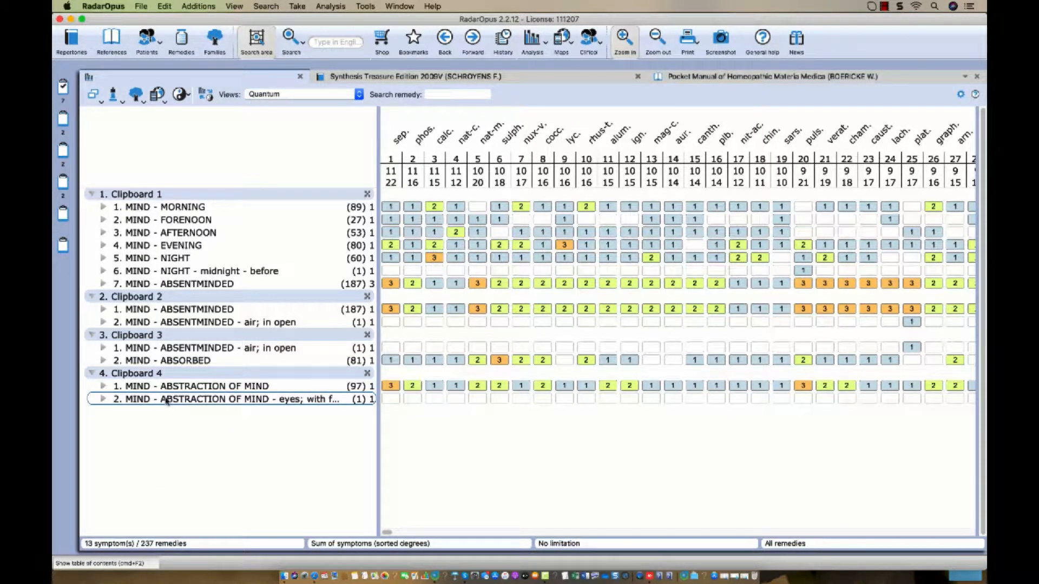
{"action": "left_click", "coordinate": [533, 40]}
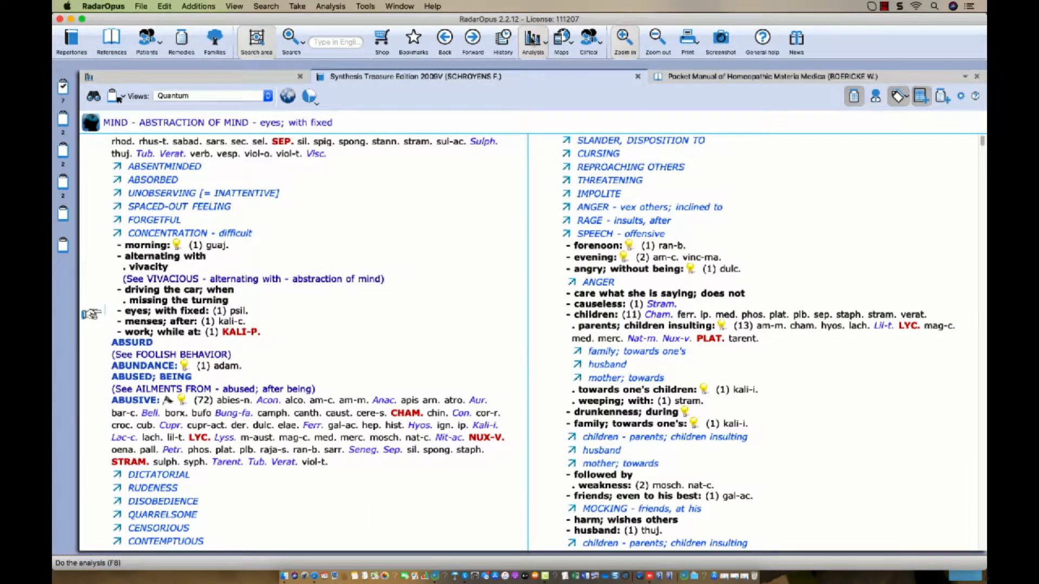
Switch from the Synthesis repertory text back to the analysis grid of 13 symptoms and 237 remedies.
{"action": "left_click", "coordinate": [532, 40]}
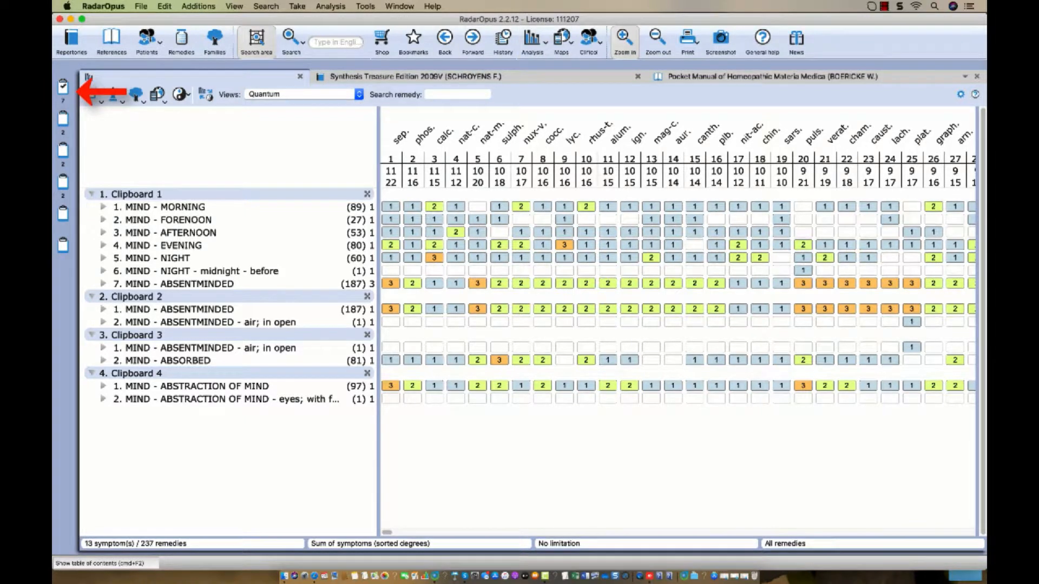
Analyse Clipboards 1, 2 and 3 each alone, ending on Clipboard 1's 7 rubrics across 223 remedies.
{"action": "left_click", "coordinate": [61, 88]}
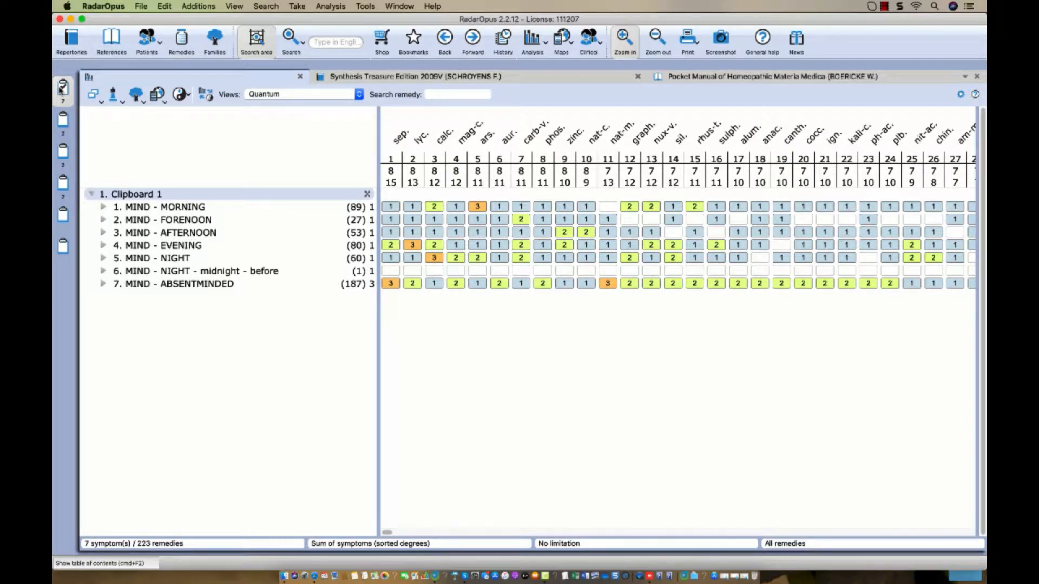
{"action": "left_click", "coordinate": [62, 119]}
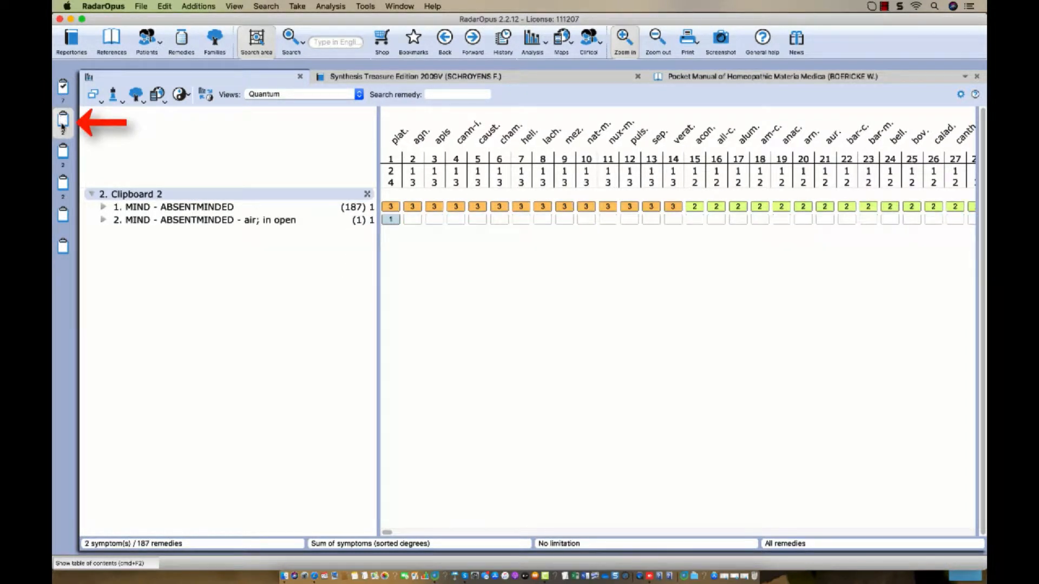
{"action": "left_click", "coordinate": [64, 153]}
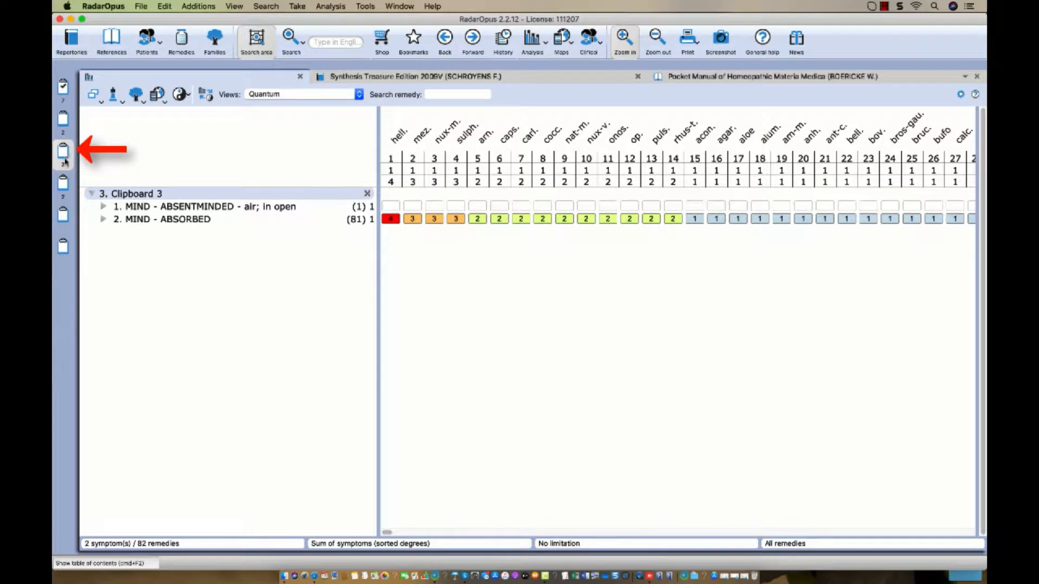
{"action": "left_click", "coordinate": [63, 86]}
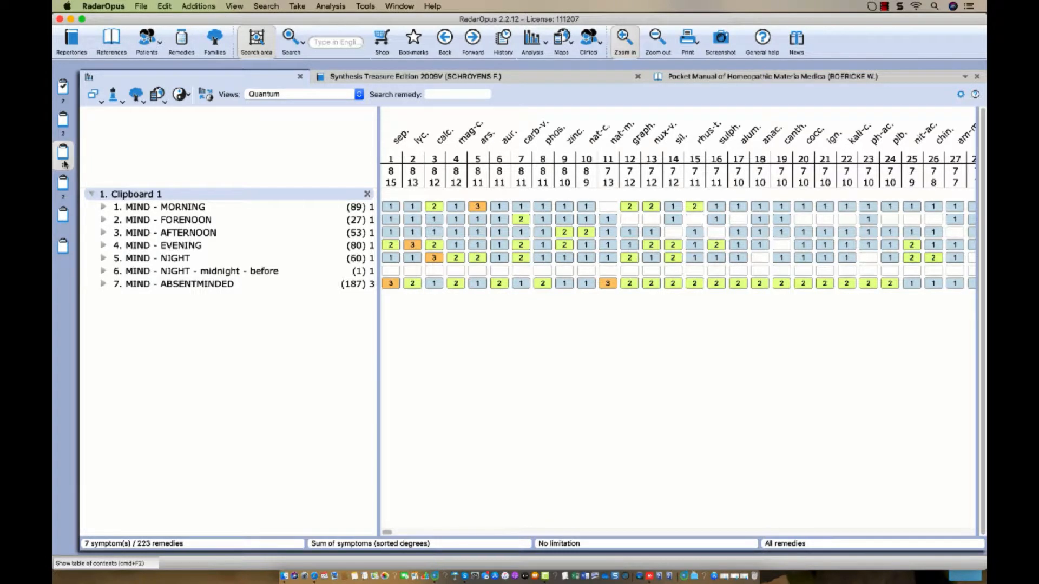
{"action": "left_click", "coordinate": [64, 162]}
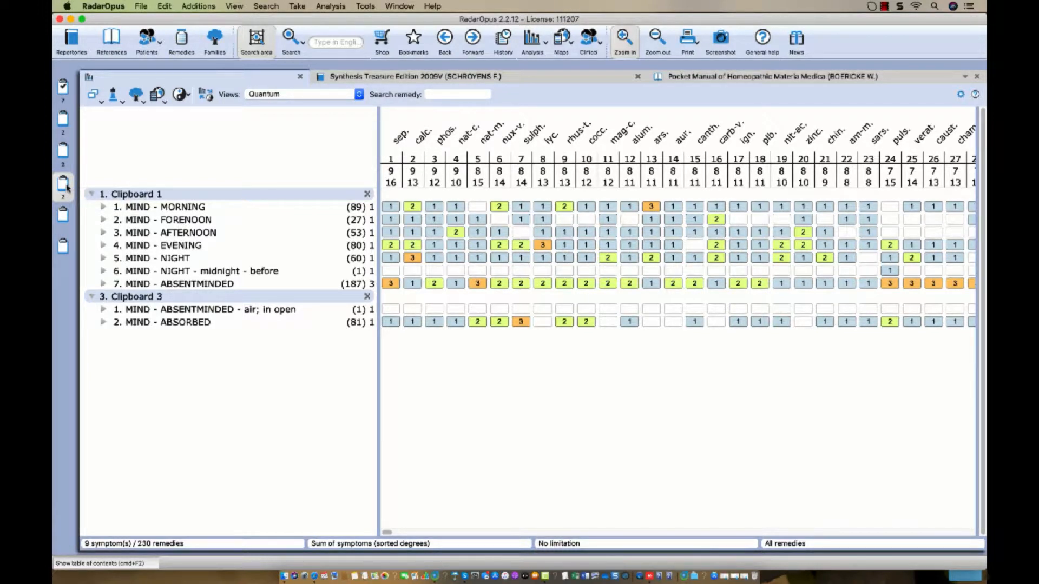
{"action": "left_click", "coordinate": [67, 188]}
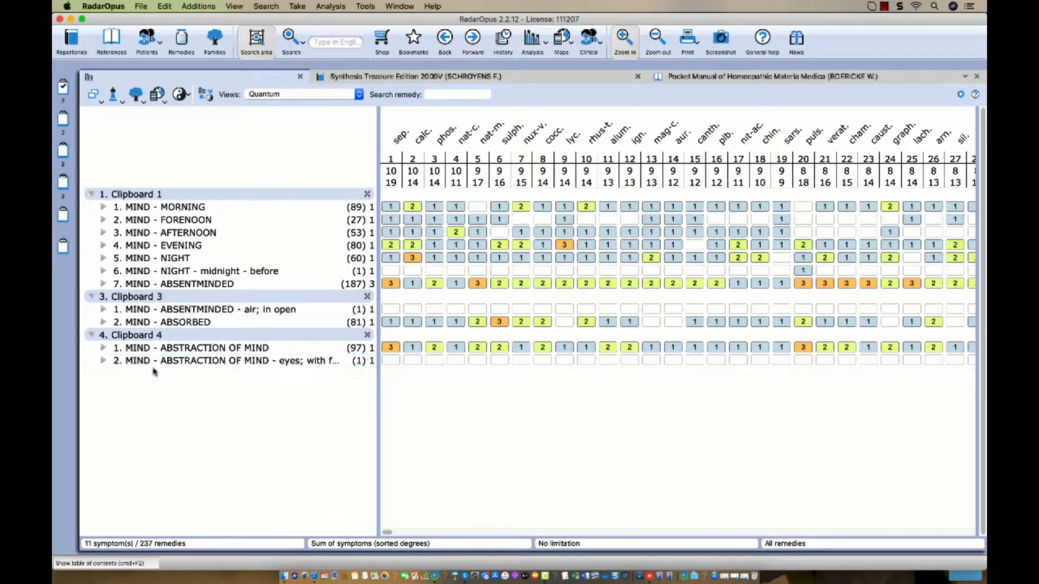
{"action": "left_click", "coordinate": [63, 86]}
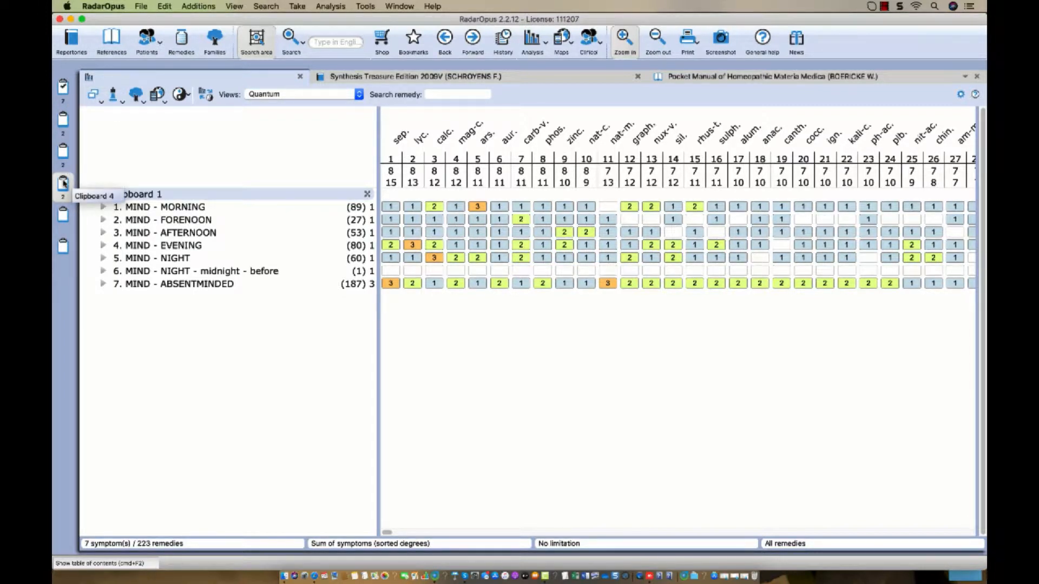
{"action": "left_click", "coordinate": [63, 183]}
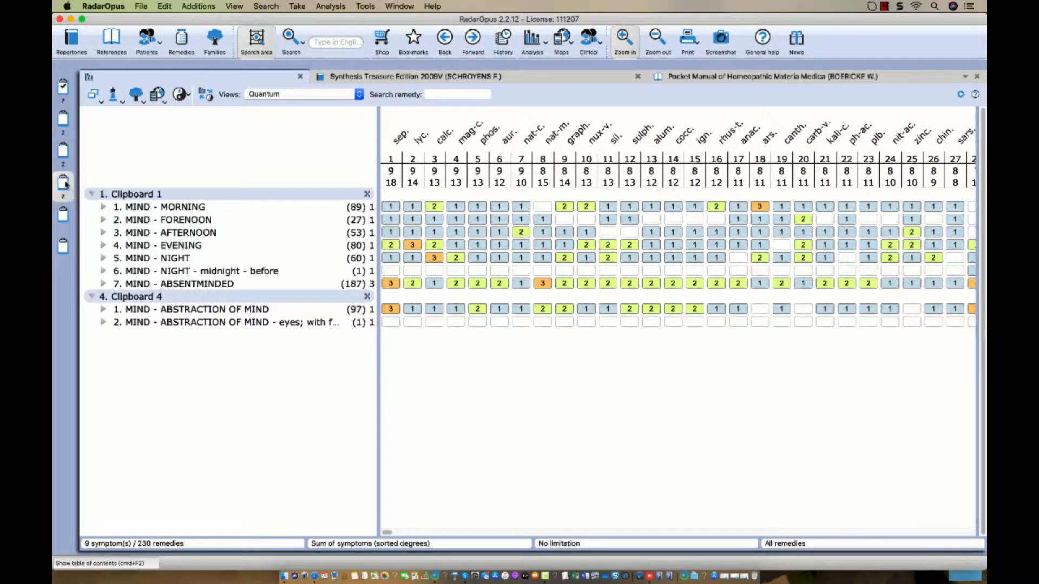
{"action": "left_click", "coordinate": [159, 194]}
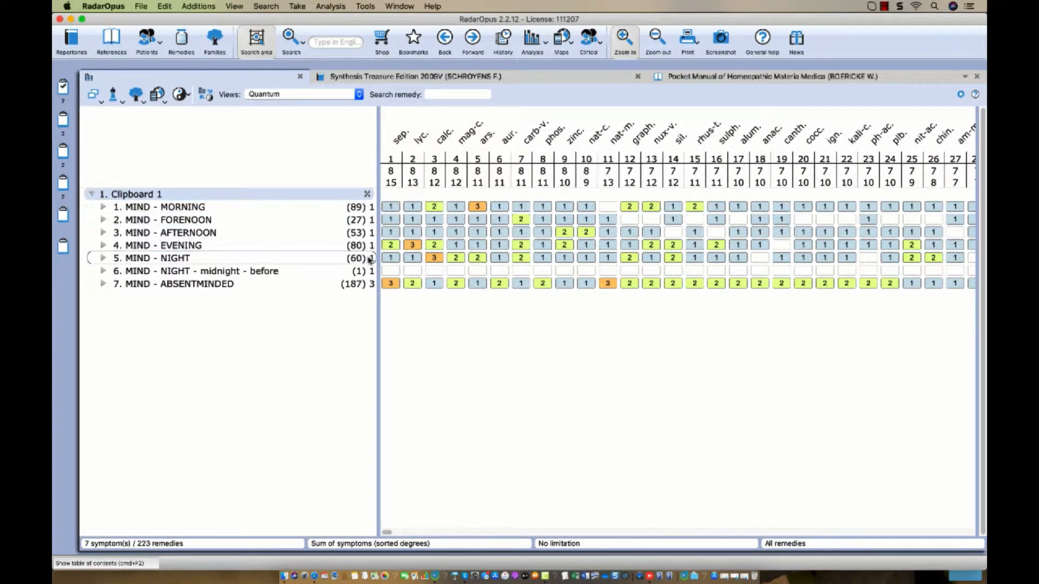
Set the MIND - ABSENTMINDED rubric's intensity to 1, leaving its options menu unchanged.
{"action": "mouse_move", "coordinate": [372, 288]}
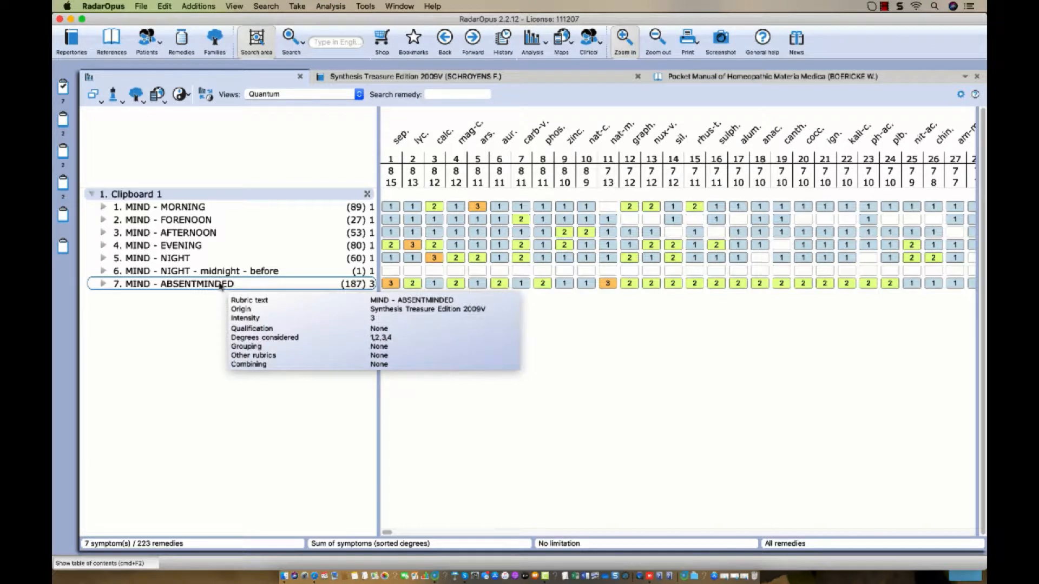
{"action": "left_click", "coordinate": [215, 285]}
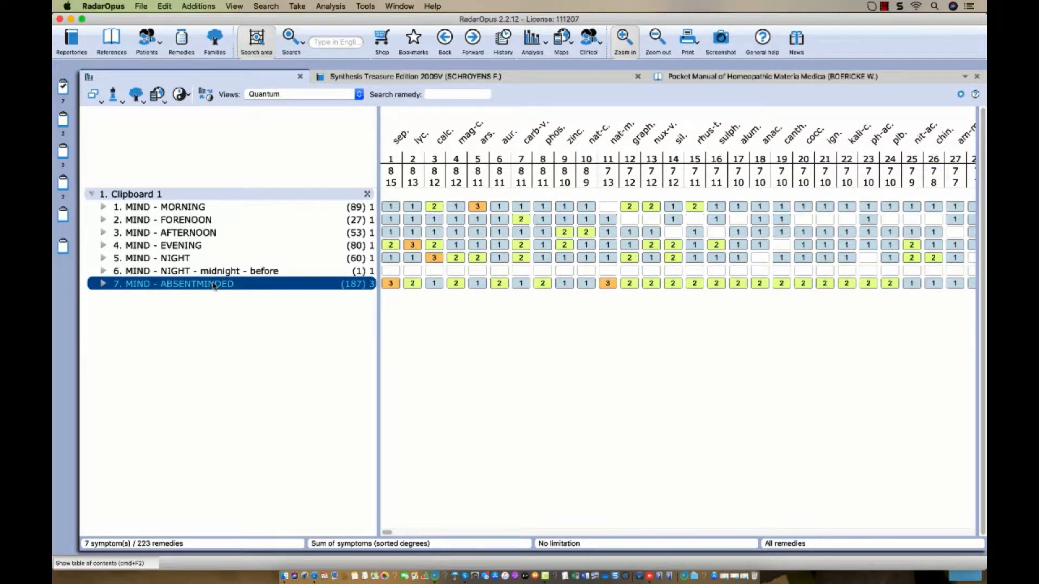
{"action": "key", "text": "1"}
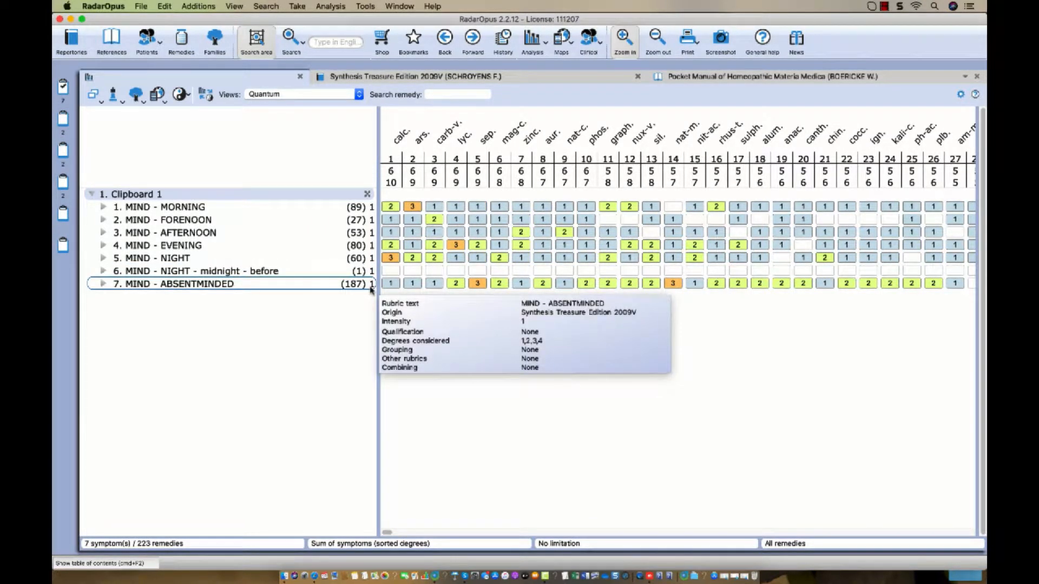
{"action": "right_click", "coordinate": [304, 285]}
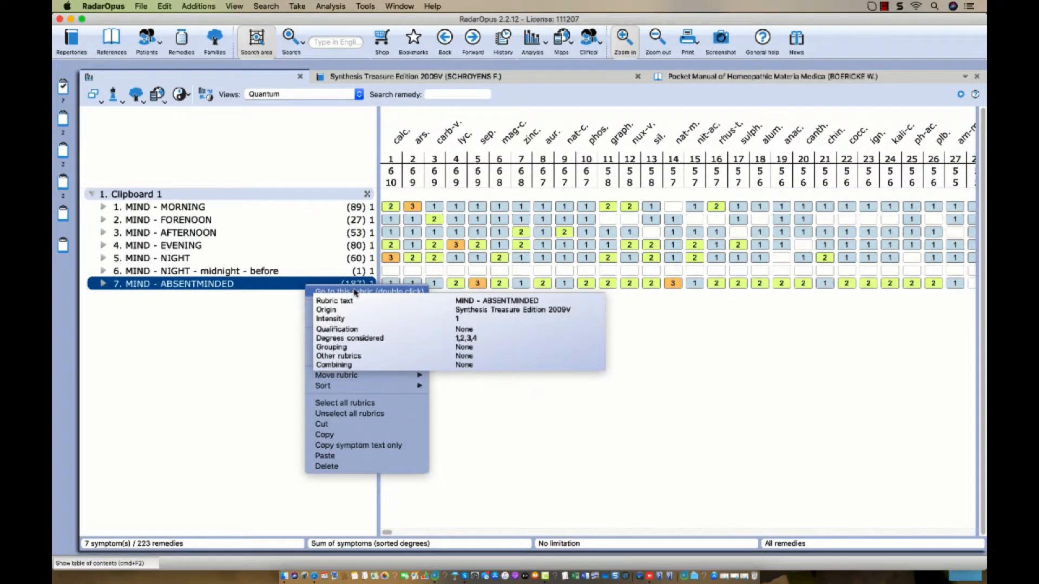
{"action": "mouse_move", "coordinate": [368, 310]}
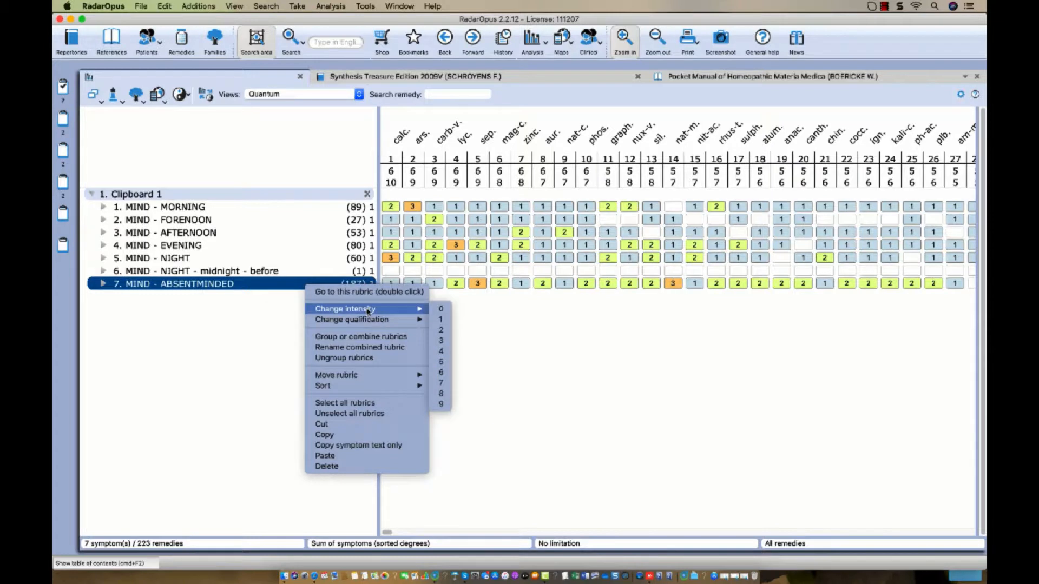
{"action": "left_click", "coordinate": [249, 355]}
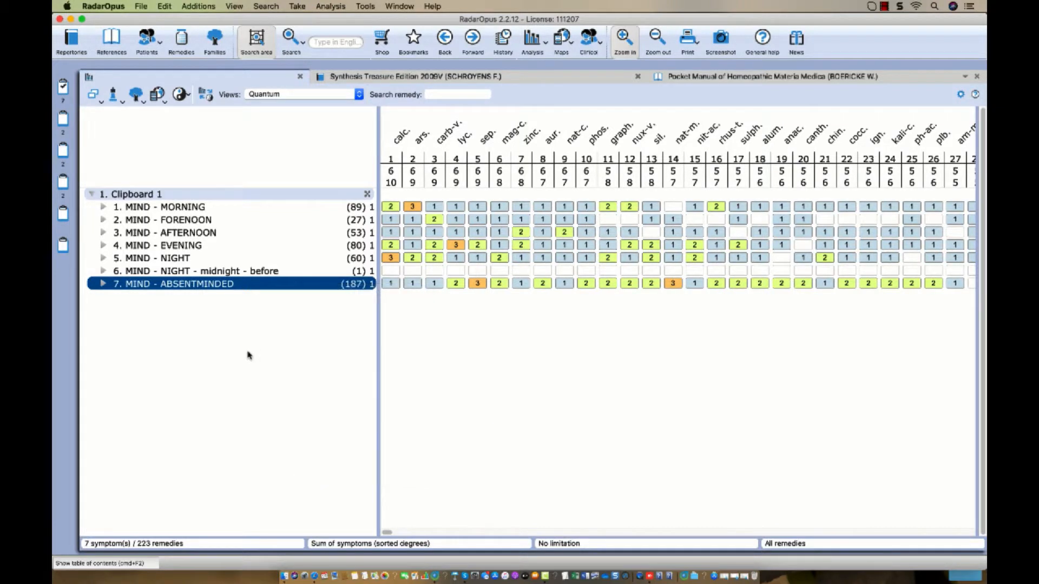
Select the MORNING, AFTERNOON and ABSENTMINDED rubrics together and raise their intensity to 2.
{"action": "left_click", "coordinate": [199, 208]}
{"action": "left_click", "coordinate": [199, 222]}
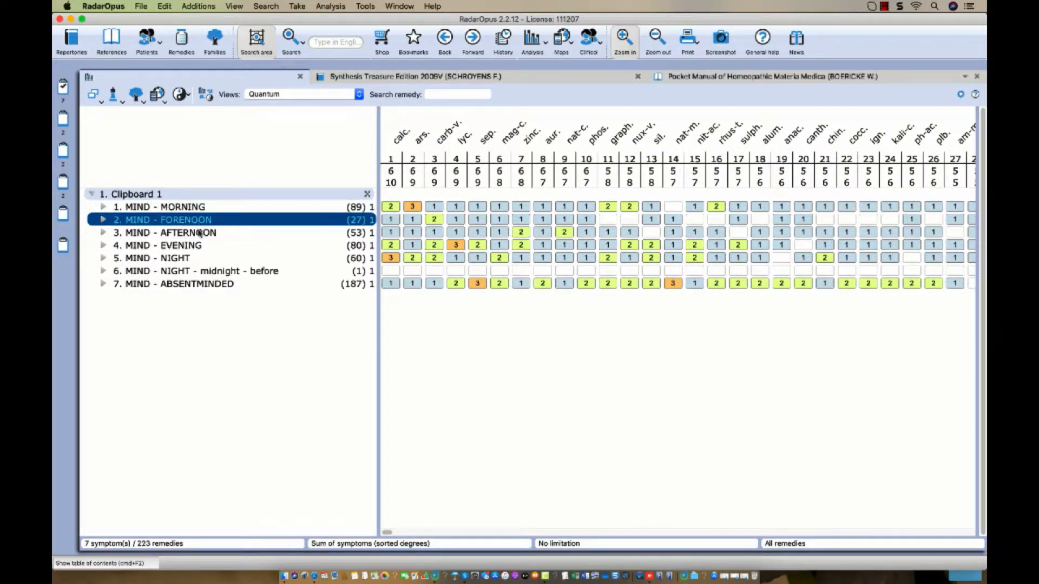
{"action": "left_click", "coordinate": [199, 234]}
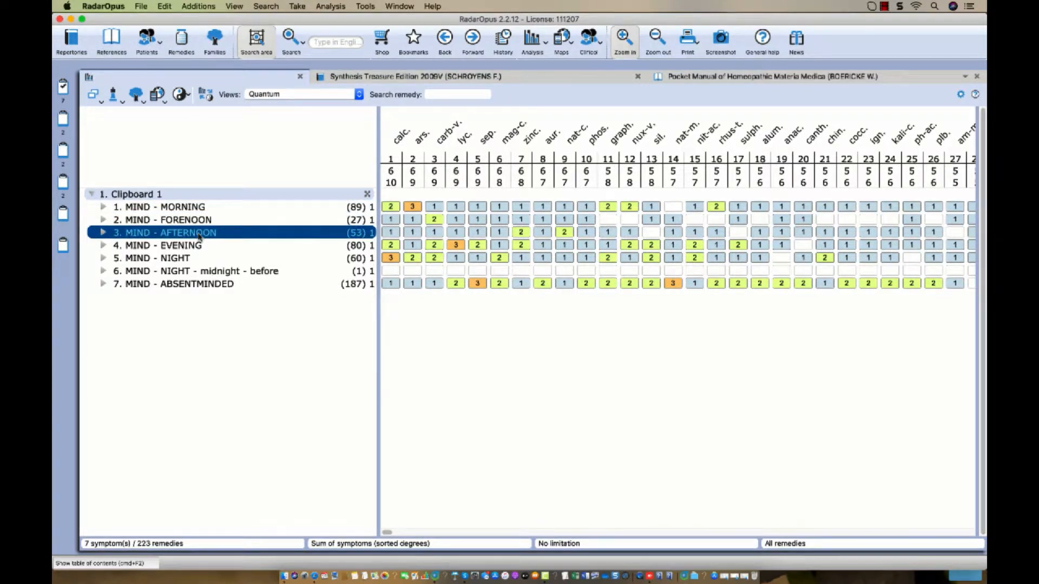
{"action": "left_click", "coordinate": [164, 209]}
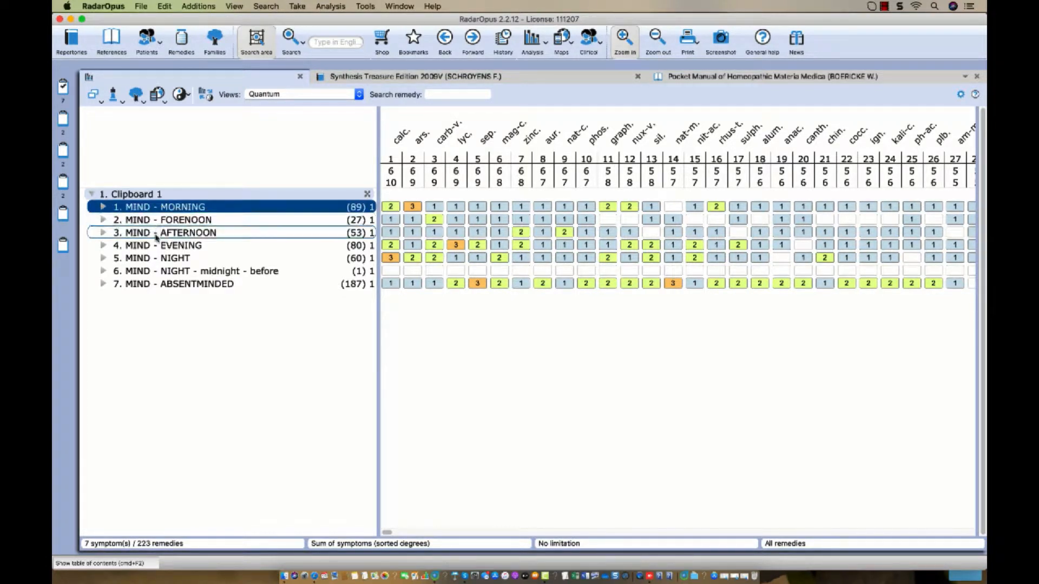
{"action": "left_click", "coordinate": [156, 236]}
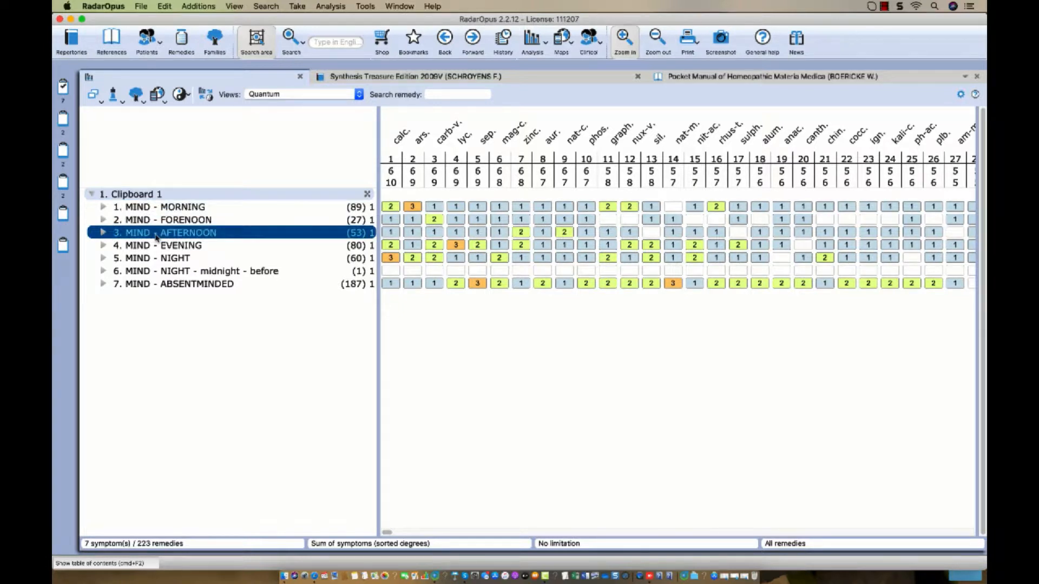
{"action": "left_click", "coordinate": [175, 210]}
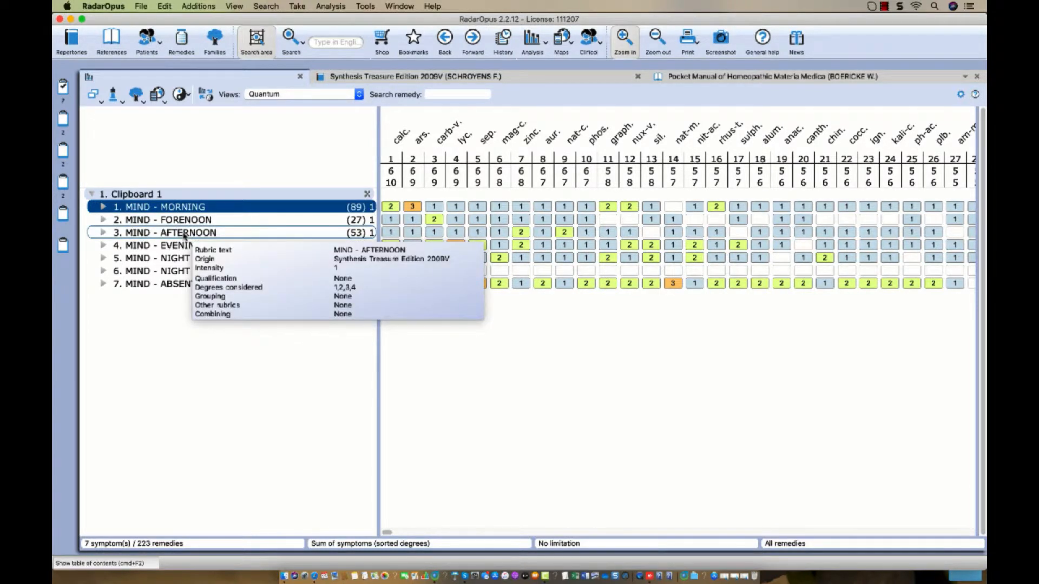
{"action": "left_click", "coordinate": [184, 236], "text": "super"}
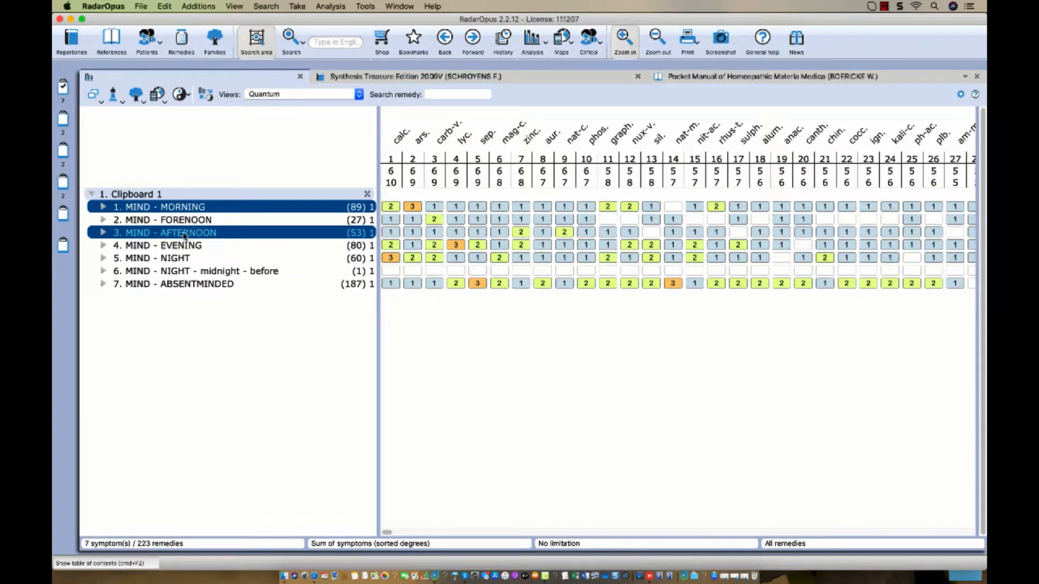
{"action": "left_click", "coordinate": [182, 286], "text": "super"}
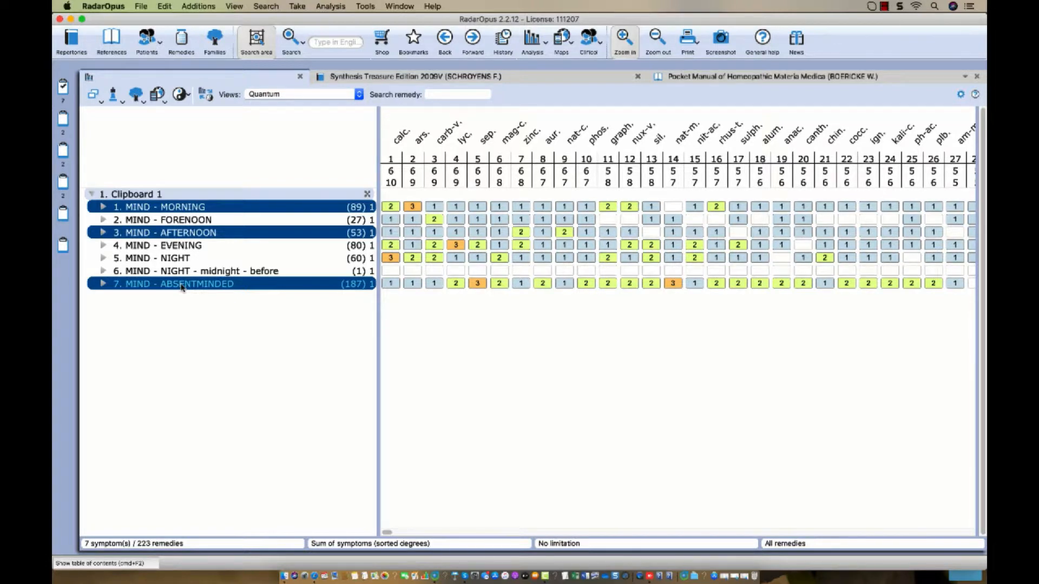
{"action": "key", "text": "2"}
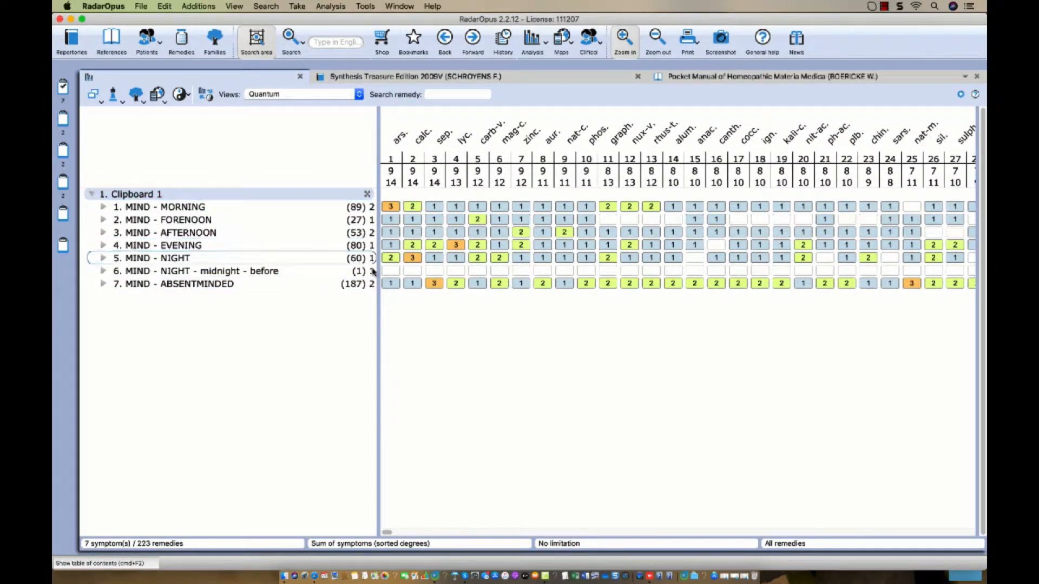
Drag the FORENOON and EVENING rubrics from Clipboard 1 onto Clipboard 5.
{"action": "left_click", "coordinate": [373, 287]}
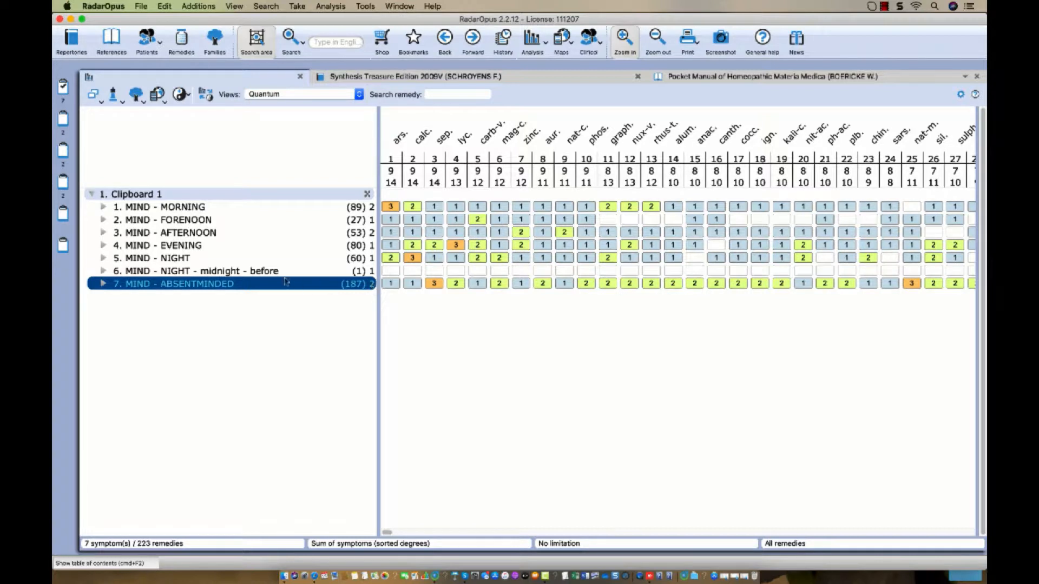
{"action": "left_click", "coordinate": [188, 206]}
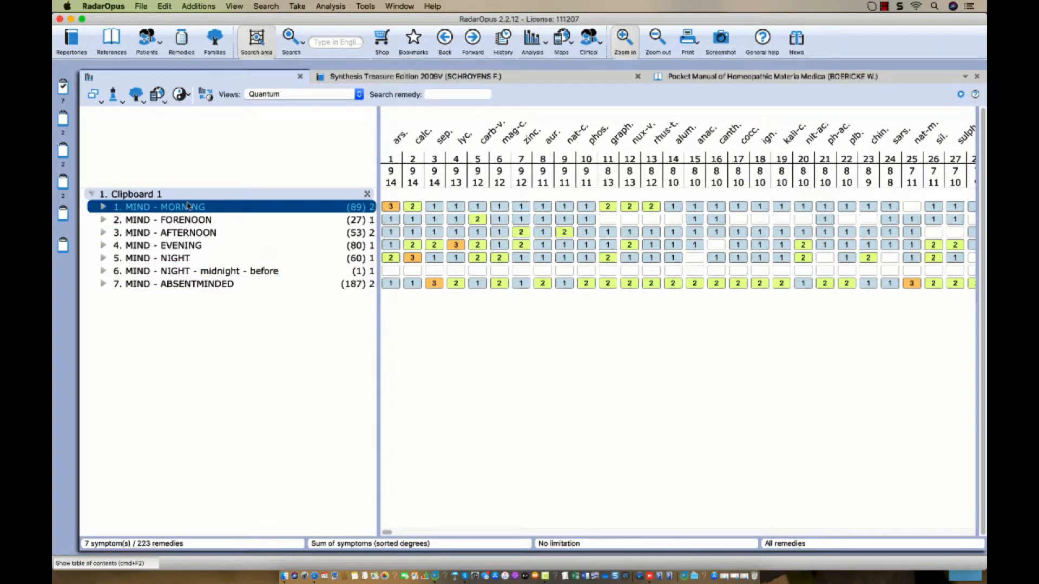
{"action": "left_click", "coordinate": [173, 224]}
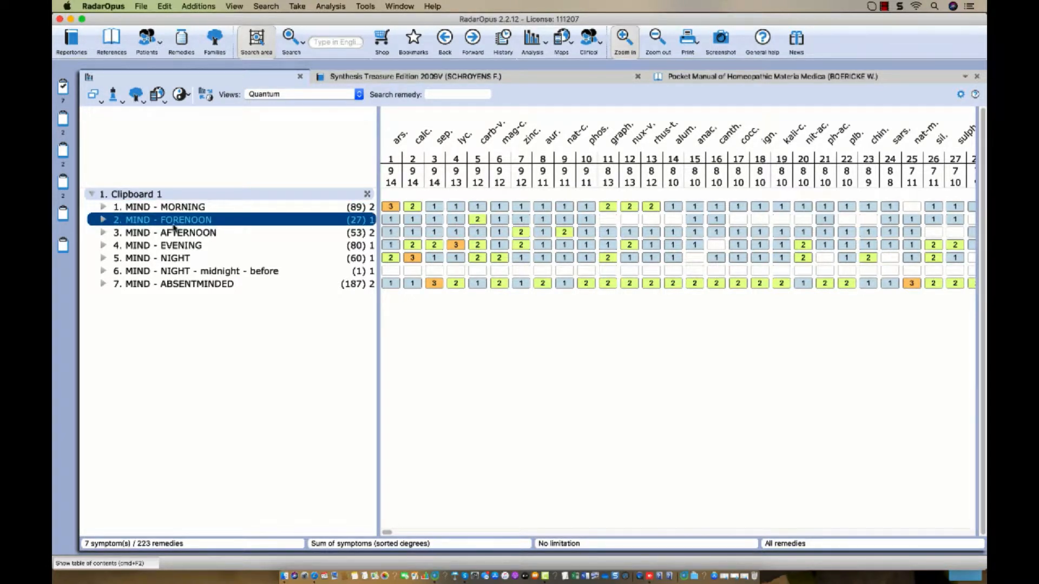
{"action": "left_click", "coordinate": [182, 247], "text": "super"}
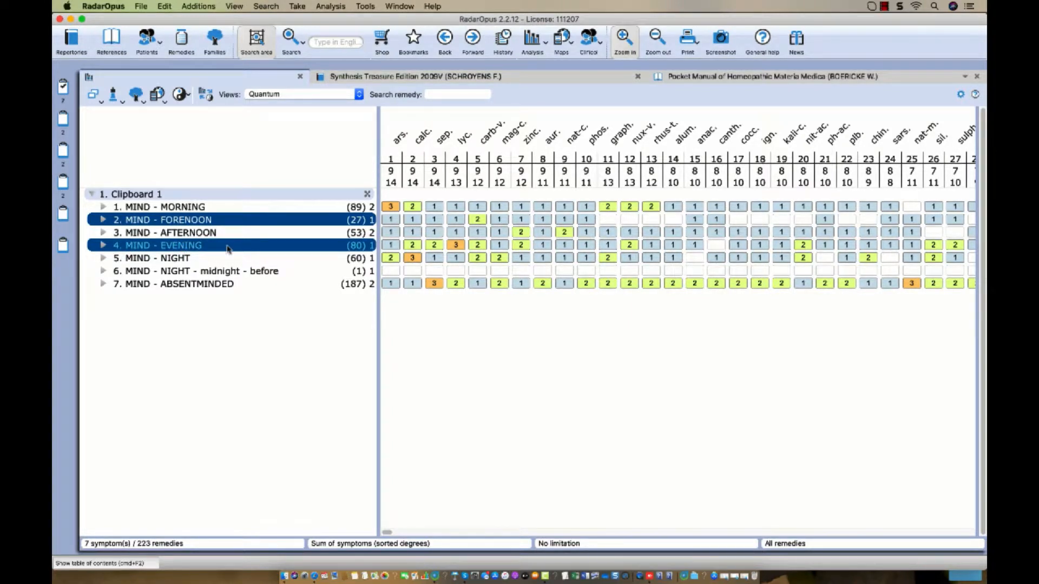
{"action": "mouse_move", "coordinate": [228, 249]}
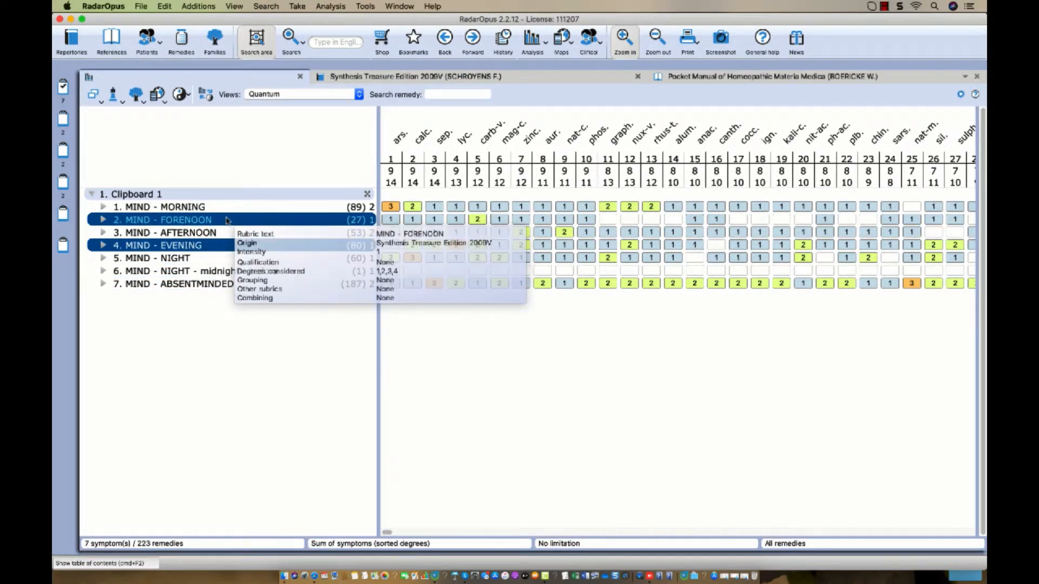
{"action": "left_click_drag", "start_coordinate": [228, 221], "coordinate": [63, 214]}
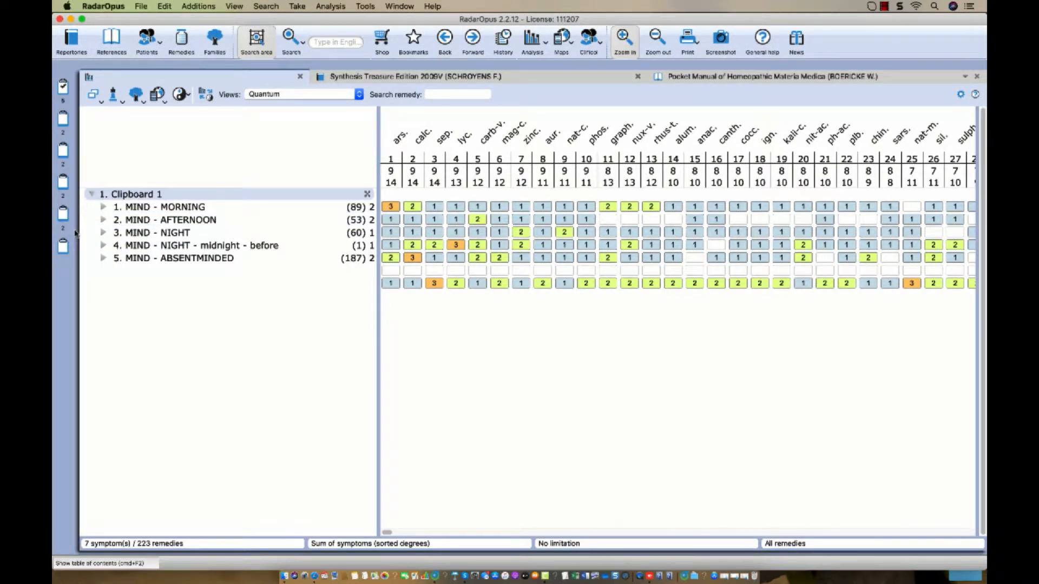
Move the EVENING and FORENOON rubrics from Clipboard 5 into Clipboard 1.
{"action": "left_click", "coordinate": [62, 217]}
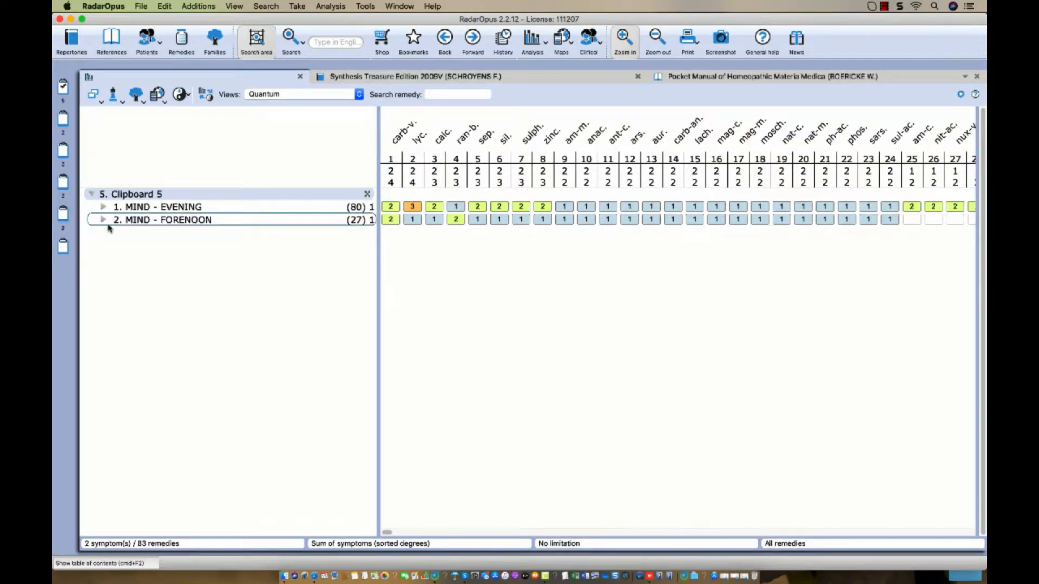
{"action": "left_click", "coordinate": [139, 209]}
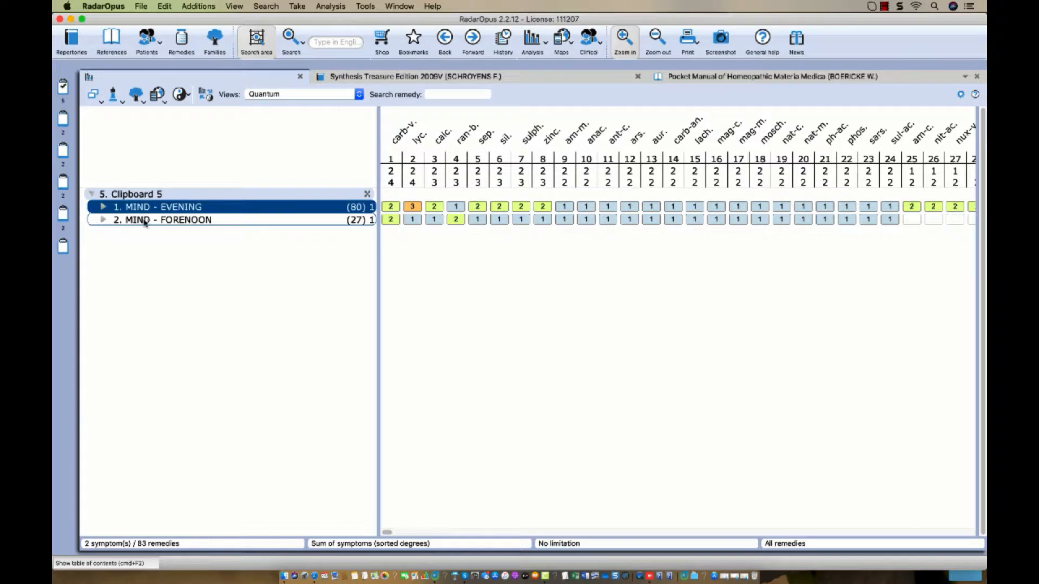
{"action": "left_click", "coordinate": [144, 219], "text": "shift"}
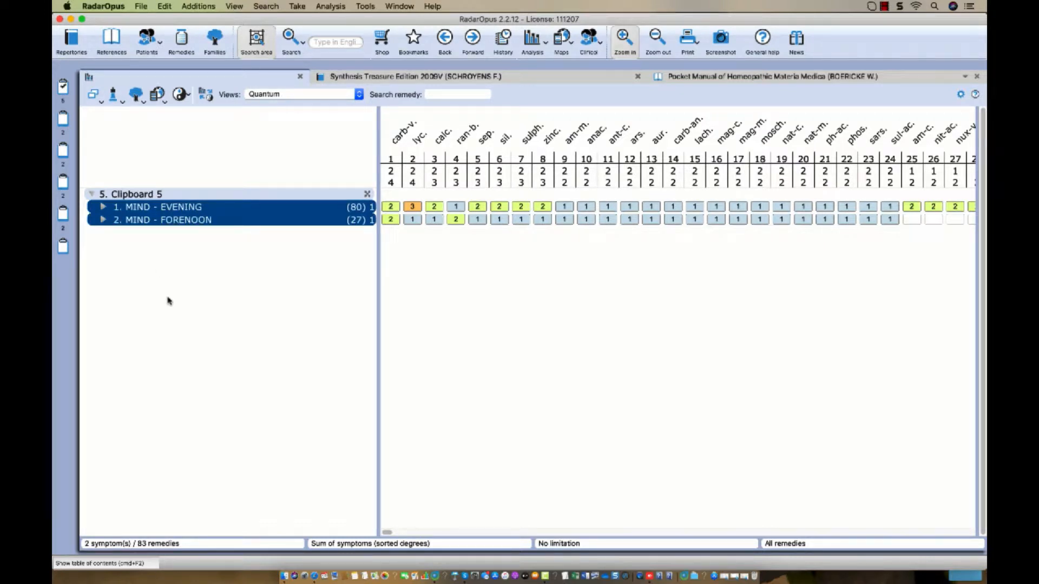
{"action": "mouse_move", "coordinate": [193, 224]}
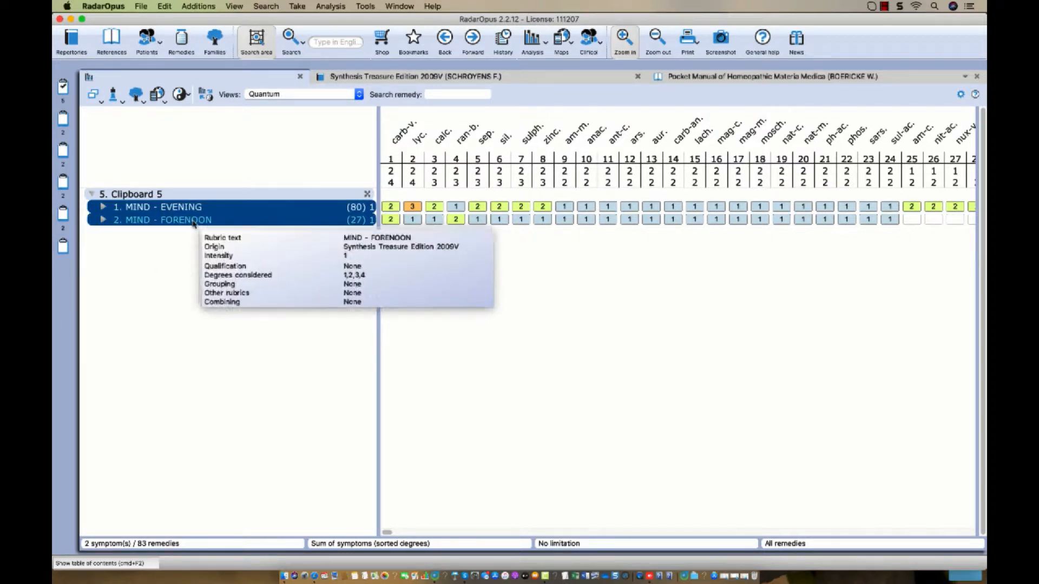
{"action": "left_click_drag", "start_coordinate": [193, 224], "coordinate": [63, 94]}
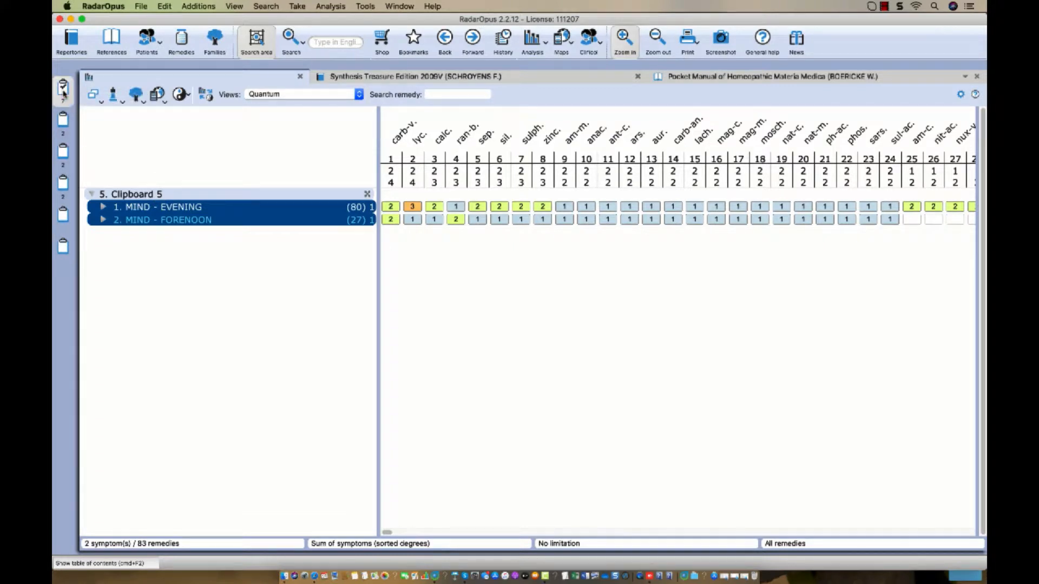
Move Clipboard 4's two ABSTRACTION OF MIND rubrics and Clipboard 3's two rubrics into Clipboard 1.
{"action": "left_click", "coordinate": [63, 187]}
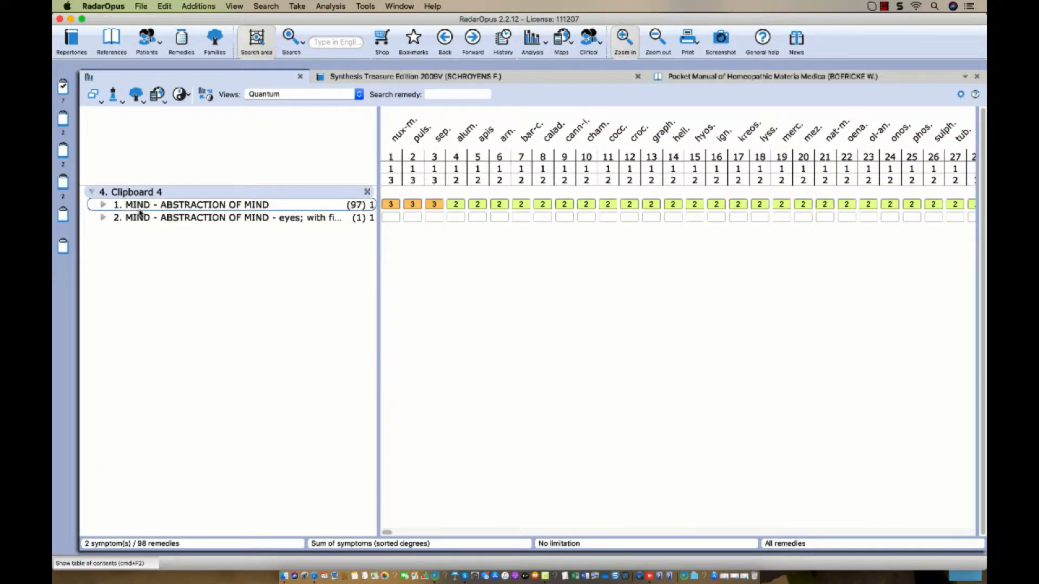
{"action": "left_click_drag", "start_coordinate": [148, 209], "coordinate": [64, 92]}
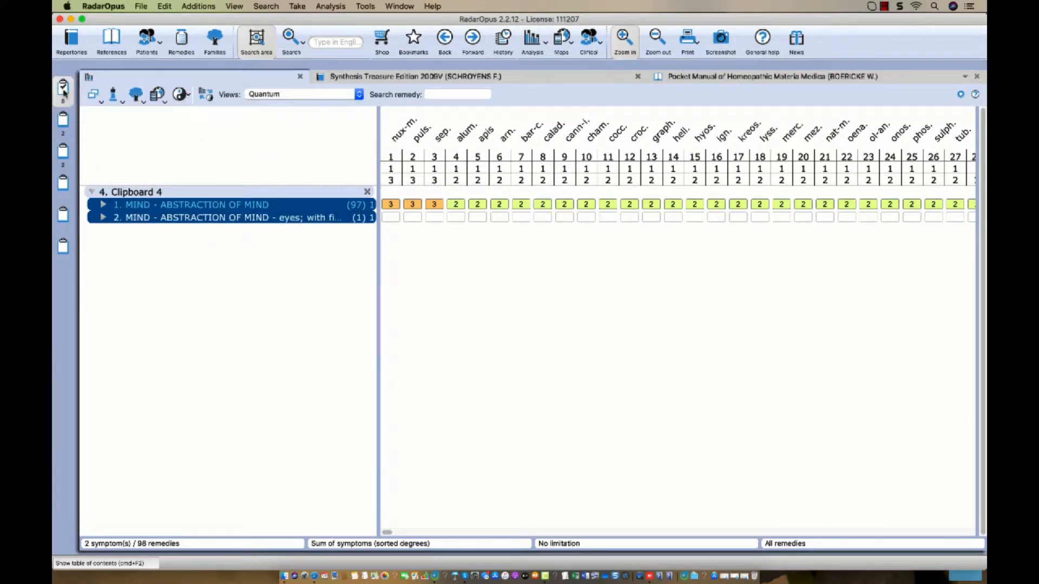
{"action": "left_click", "coordinate": [64, 152]}
{"action": "left_click", "coordinate": [146, 210]}
{"action": "left_click_drag", "start_coordinate": [146, 209], "coordinate": [62, 88]}
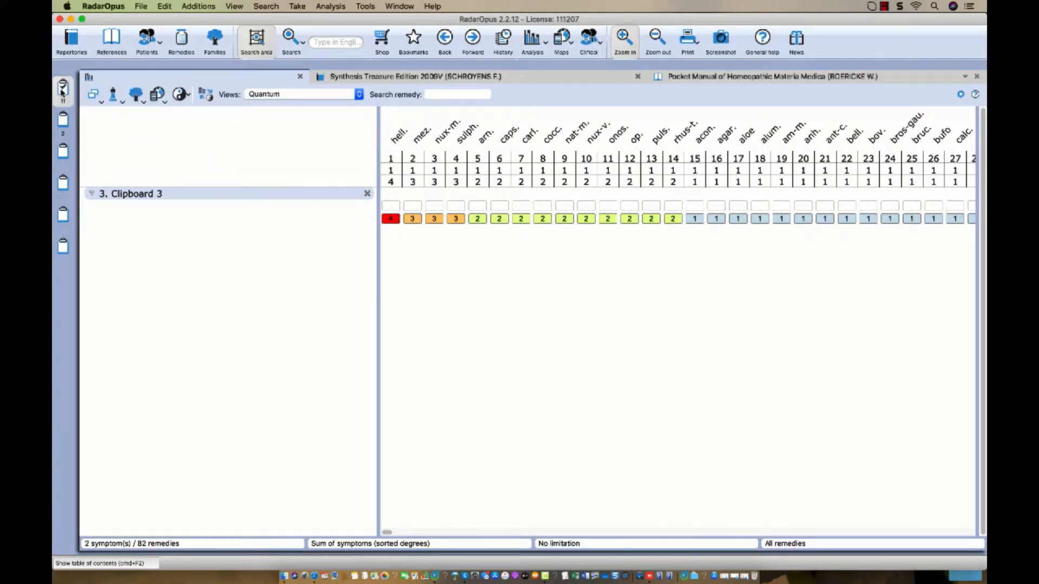
{"action": "left_click", "coordinate": [62, 88]}
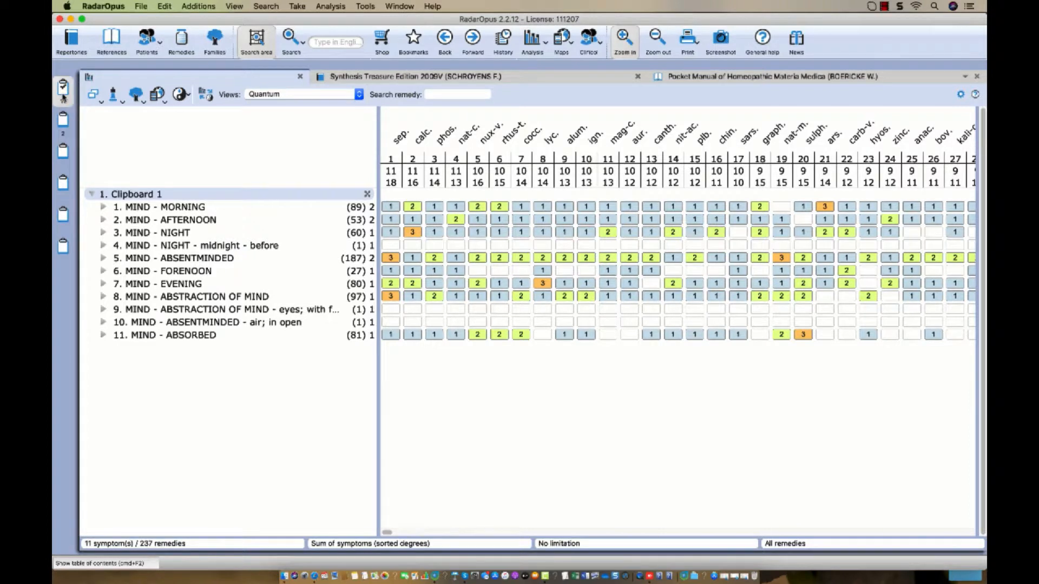
Include Clipboard 2 in the analysis, giving 13 symptoms across 237 remedies, and select FORENOON.
{"action": "left_click", "coordinate": [63, 121]}
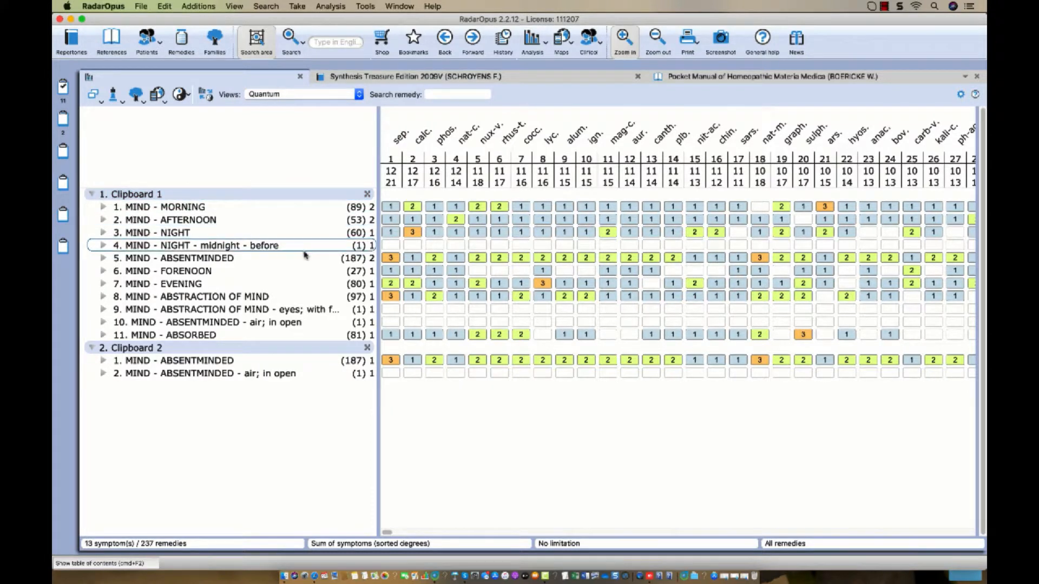
{"action": "left_click", "coordinate": [211, 272]}
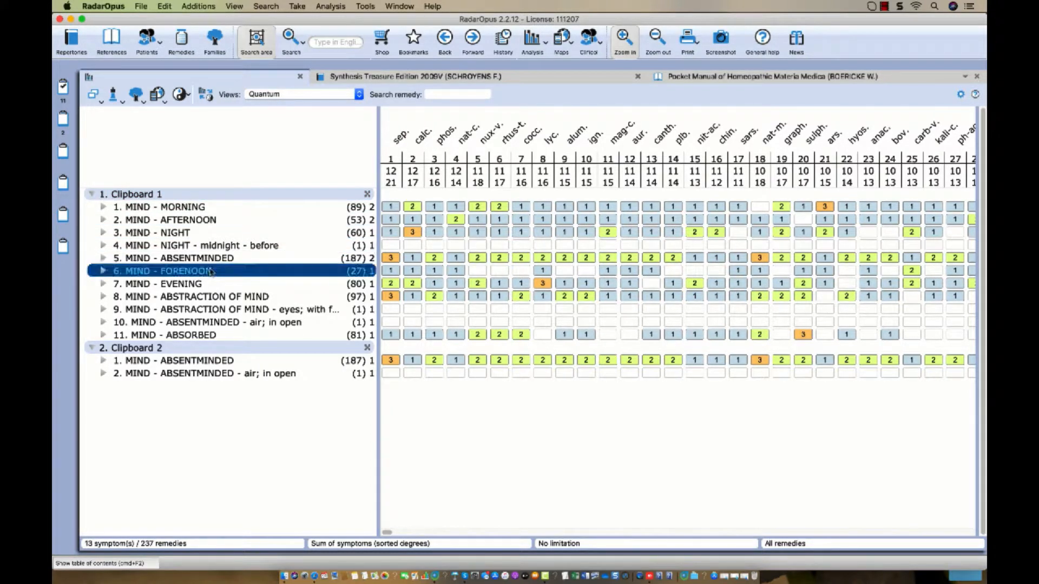
{"action": "mouse_move", "coordinate": [358, 283]}
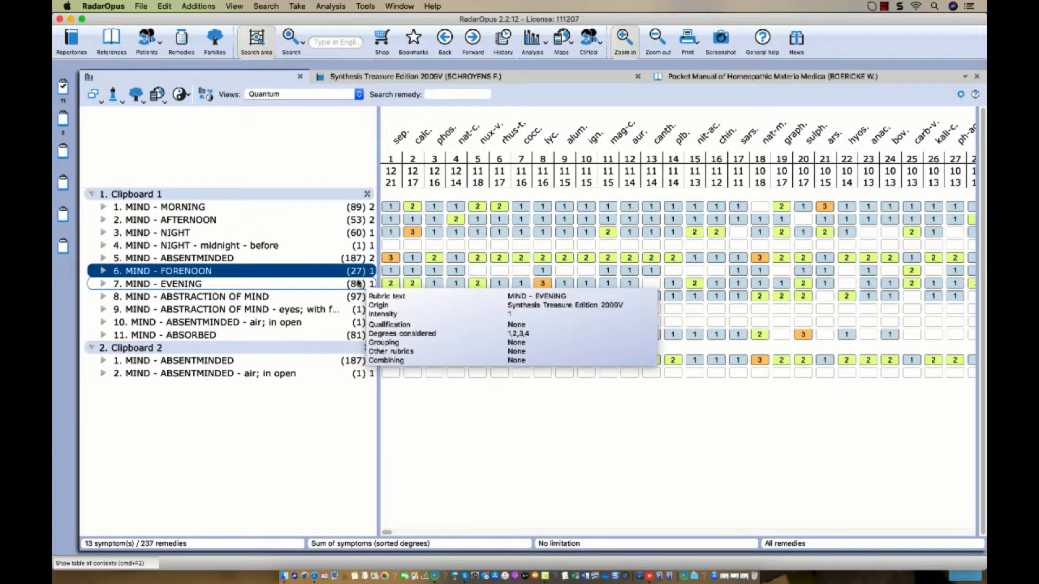
{"action": "mouse_move", "coordinate": [292, 275]}
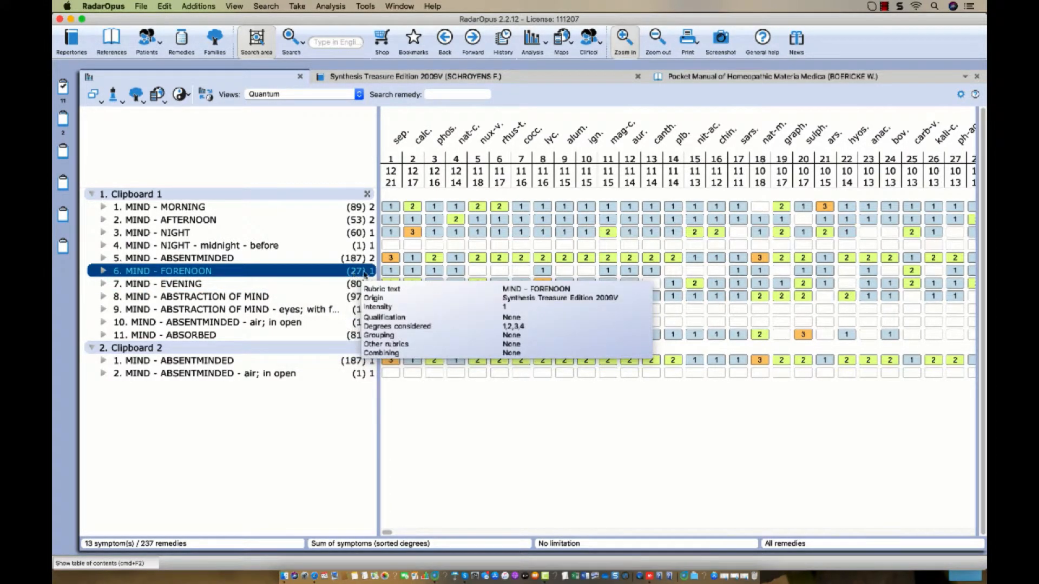
Set MIND - FORENOON's qualification to Eliminative rubric, leaving 27 remedies.
{"action": "right_click", "coordinate": [279, 272]}
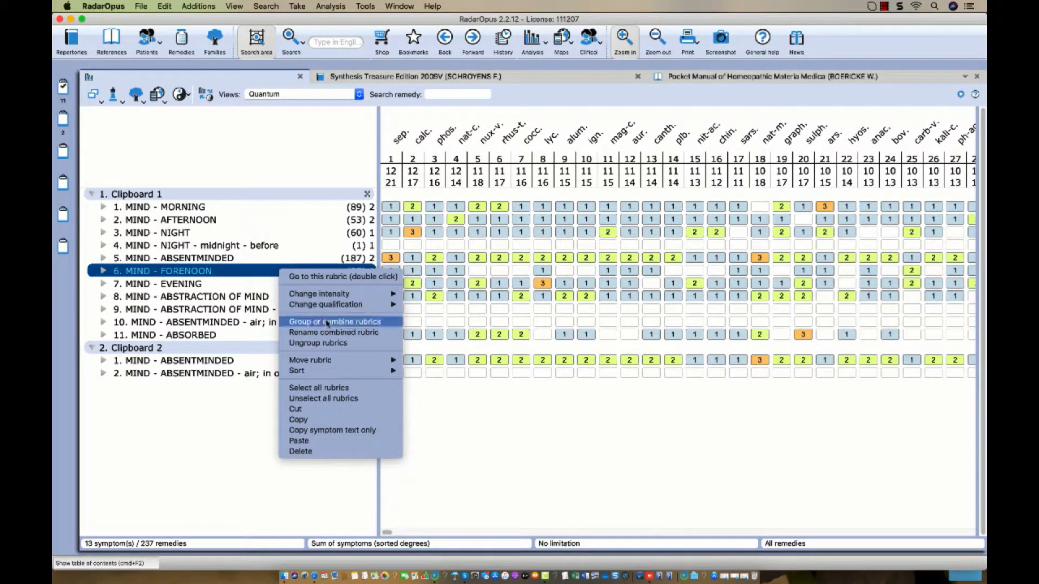
{"action": "mouse_move", "coordinate": [351, 306]}
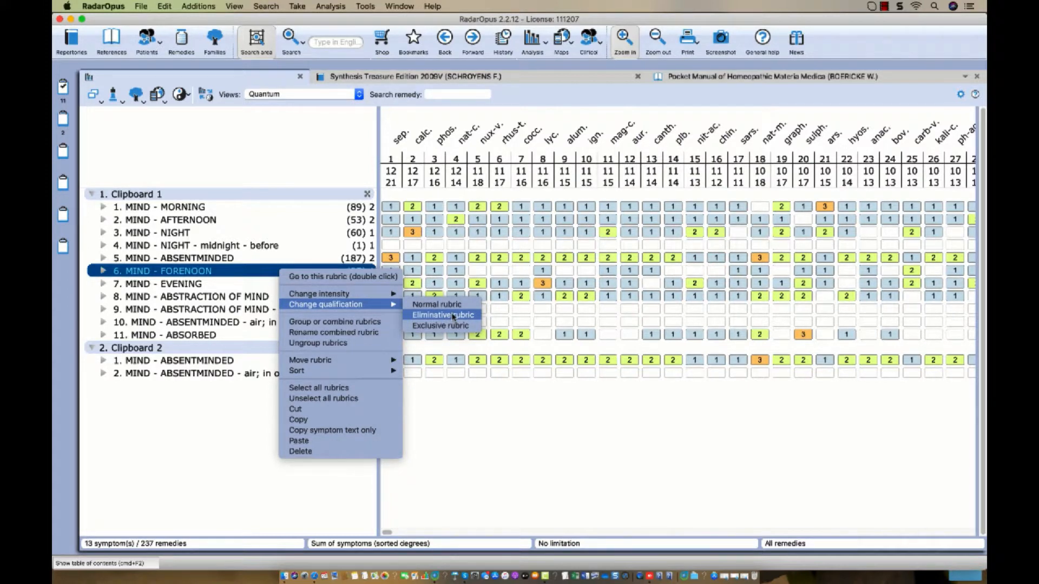
{"action": "left_click", "coordinate": [453, 316]}
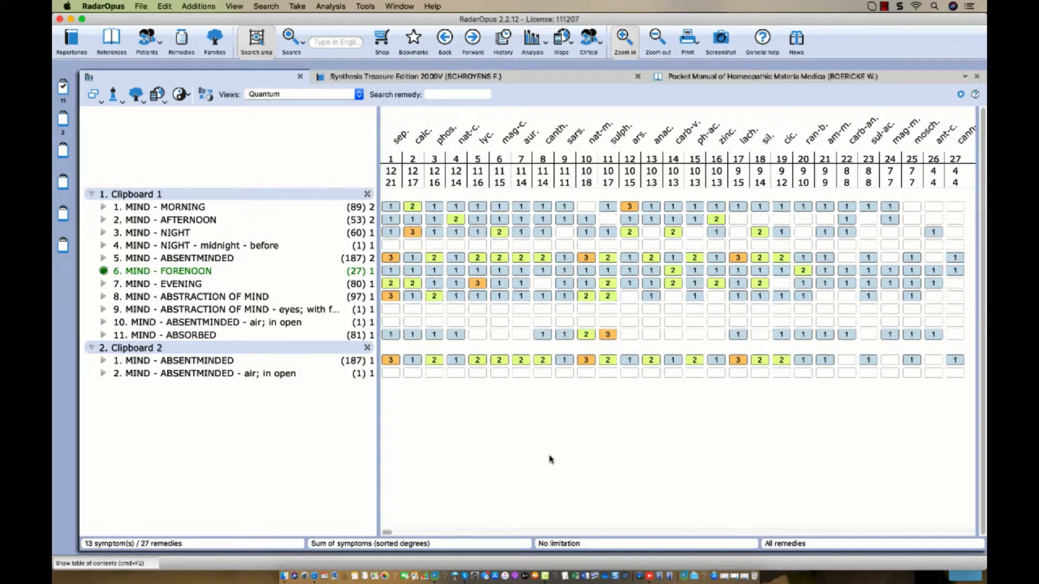
Change FORENOON's qualification back to Normal rubric, restoring all 237 remedies.
{"action": "left_click", "coordinate": [633, 534]}
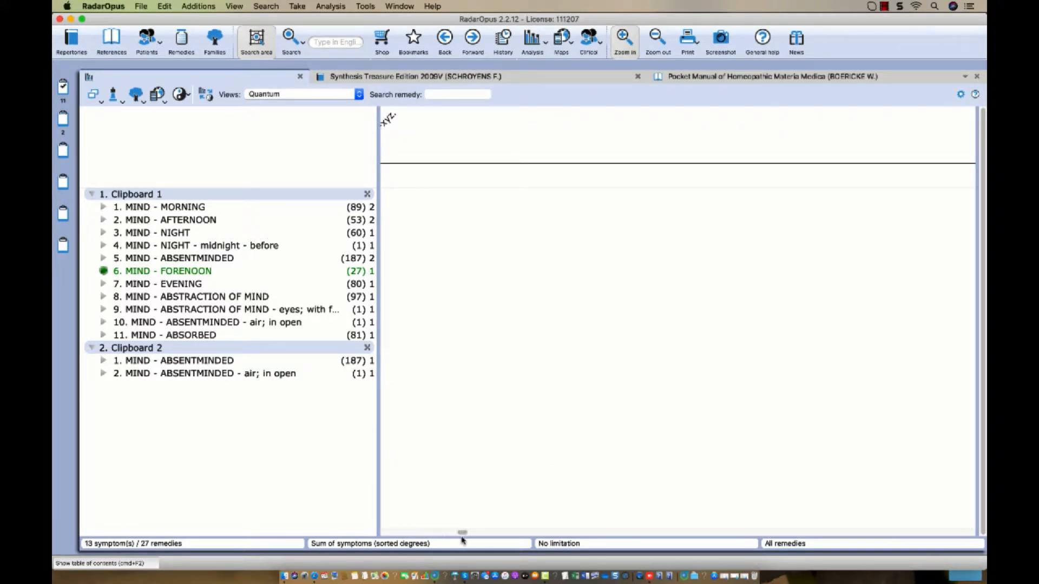
{"action": "left_click_drag", "start_coordinate": [463, 536], "coordinate": [381, 533]}
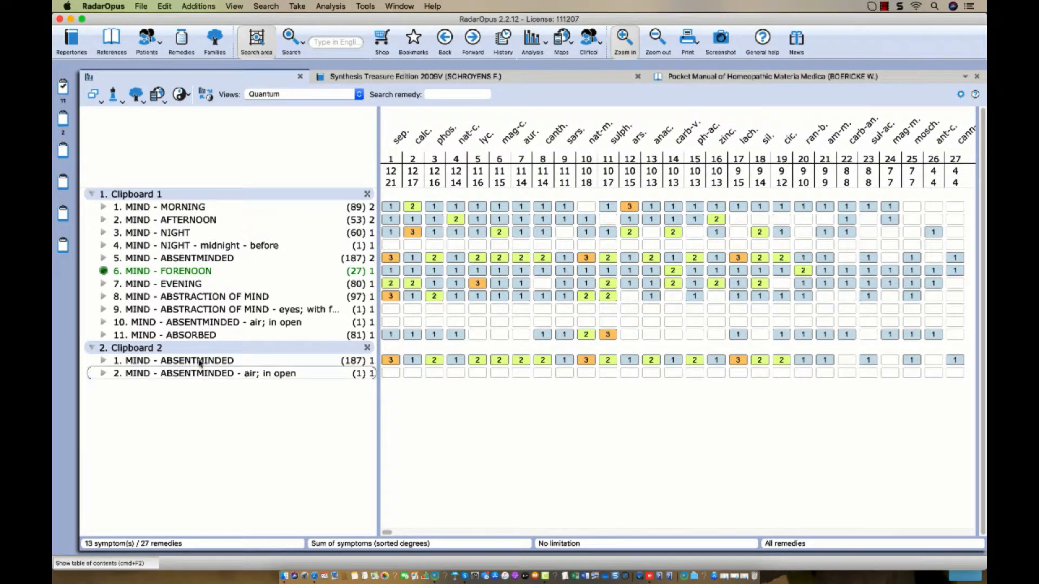
{"action": "right_click", "coordinate": [205, 273]}
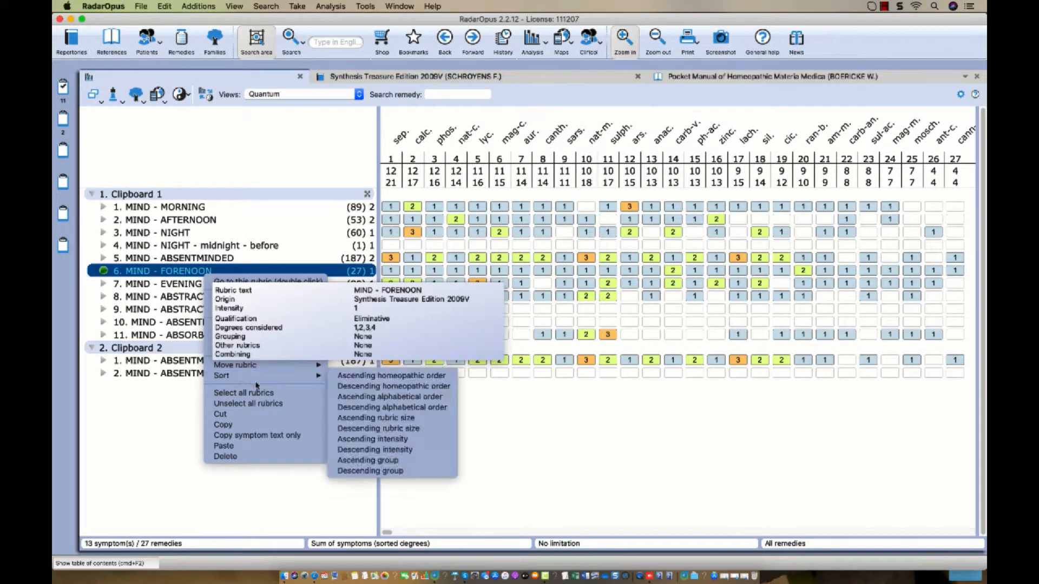
{"action": "mouse_move", "coordinate": [285, 310]}
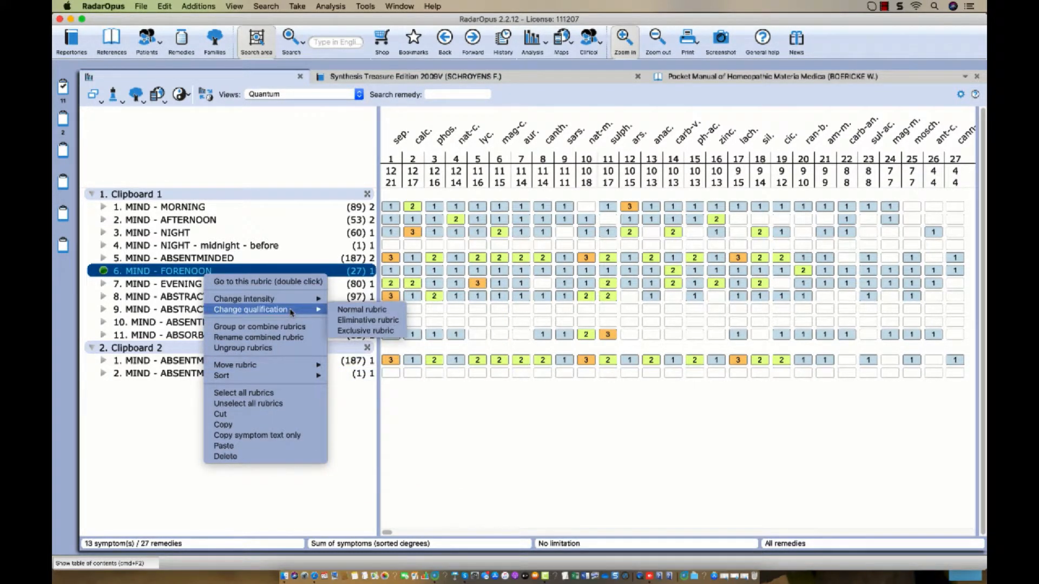
{"action": "left_click", "coordinate": [361, 309]}
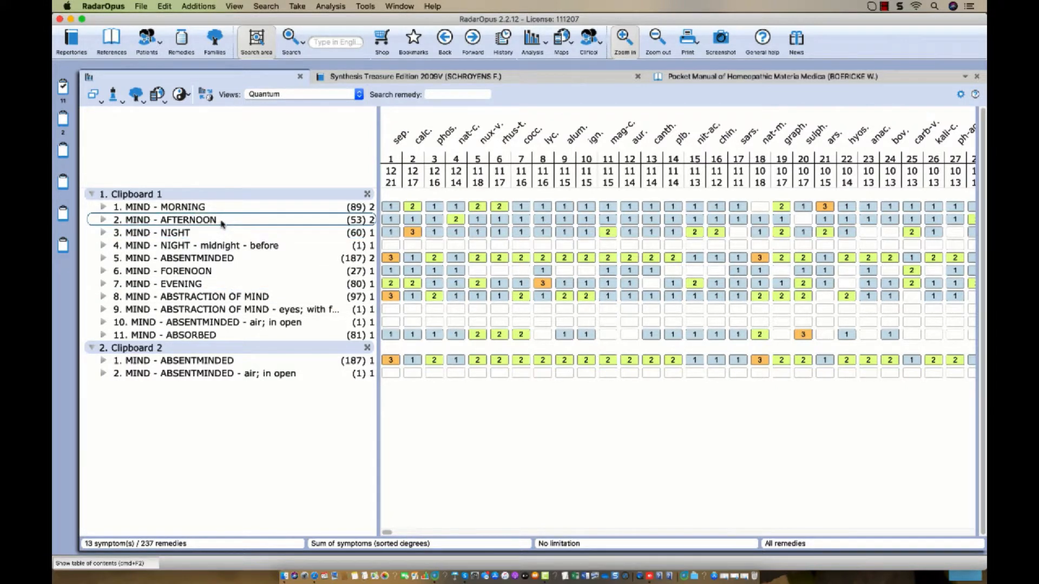
{"action": "mouse_move", "coordinate": [229, 282]}
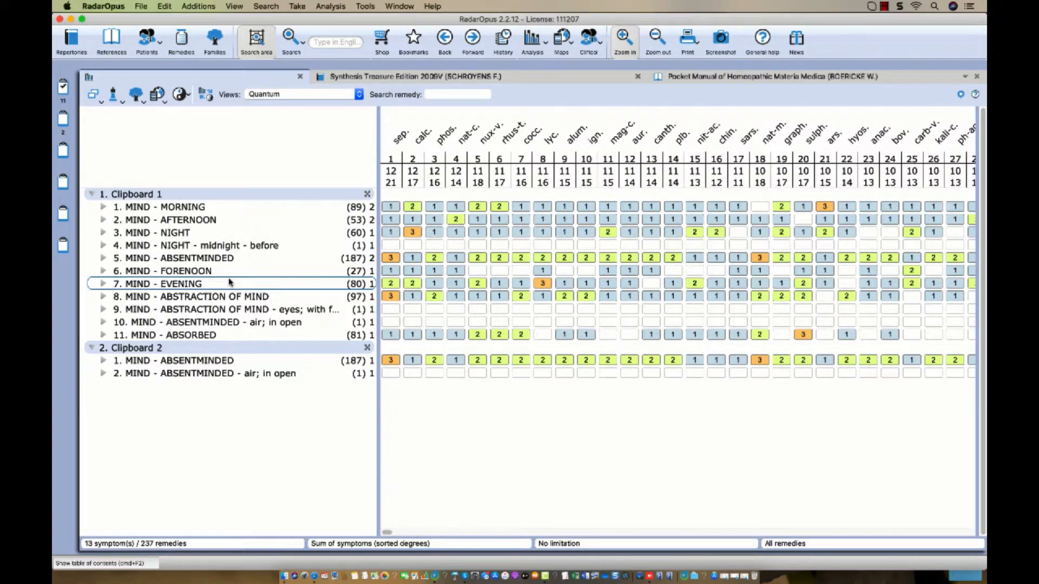
Combine the MIND - MORNING and MIND - AFTERNOON rubrics into group a, with all remedies combined.
{"action": "left_click", "coordinate": [201, 208]}
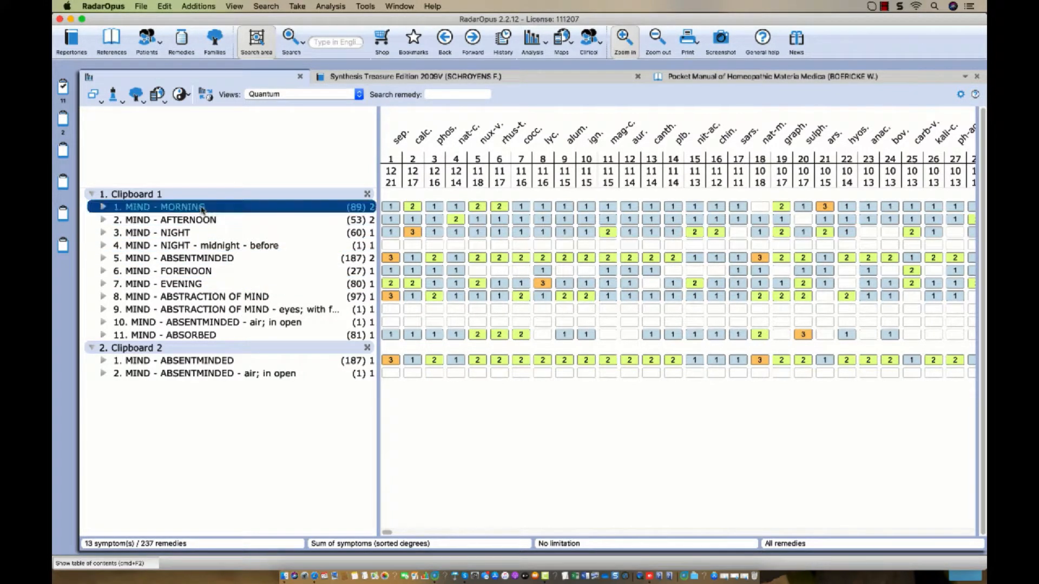
{"action": "left_click", "coordinate": [201, 222], "text": "shift"}
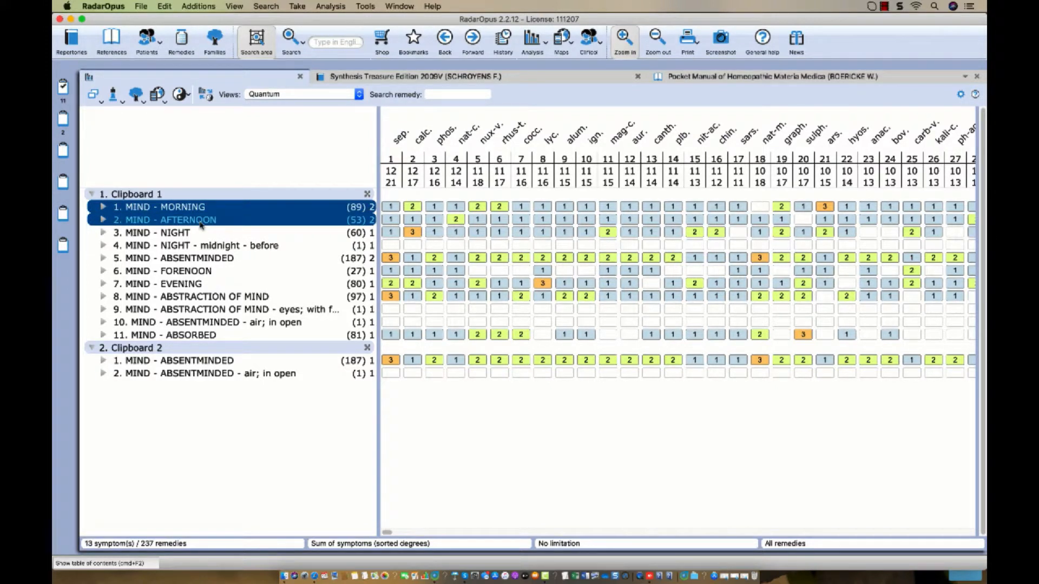
{"action": "right_click", "coordinate": [200, 225]}
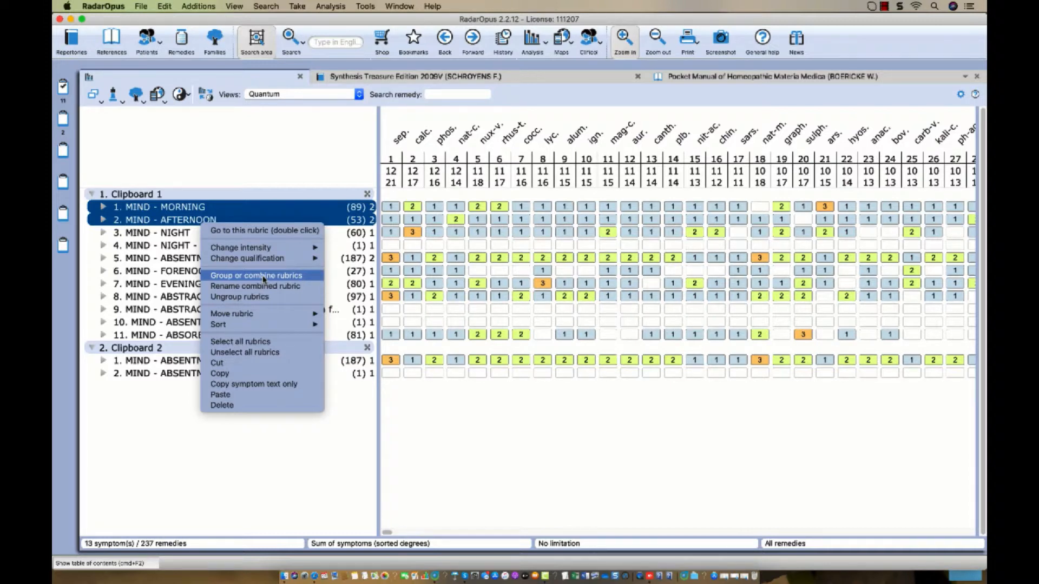
{"action": "left_click", "coordinate": [264, 277]}
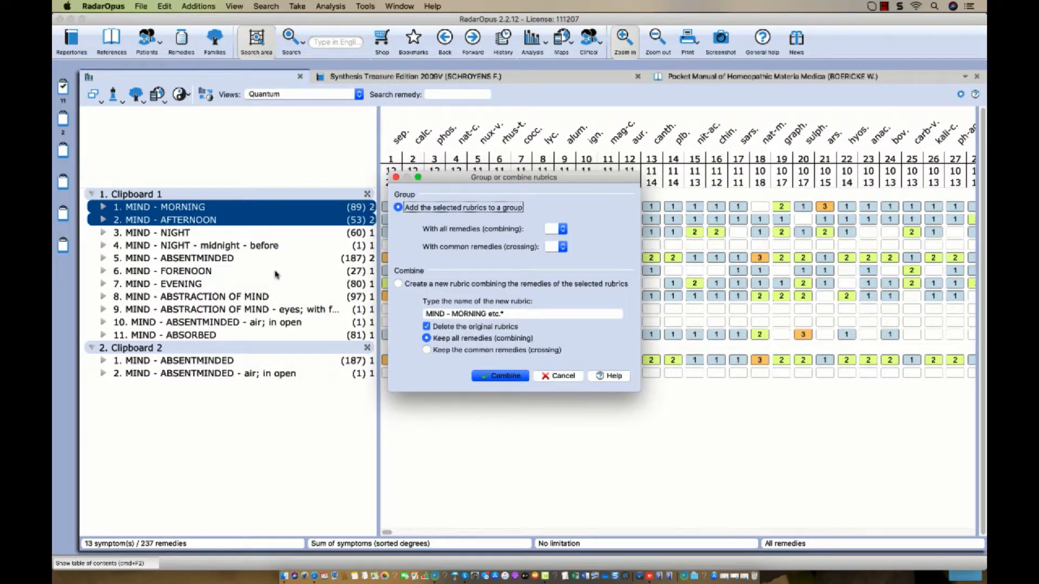
{"action": "left_click", "coordinate": [563, 229]}
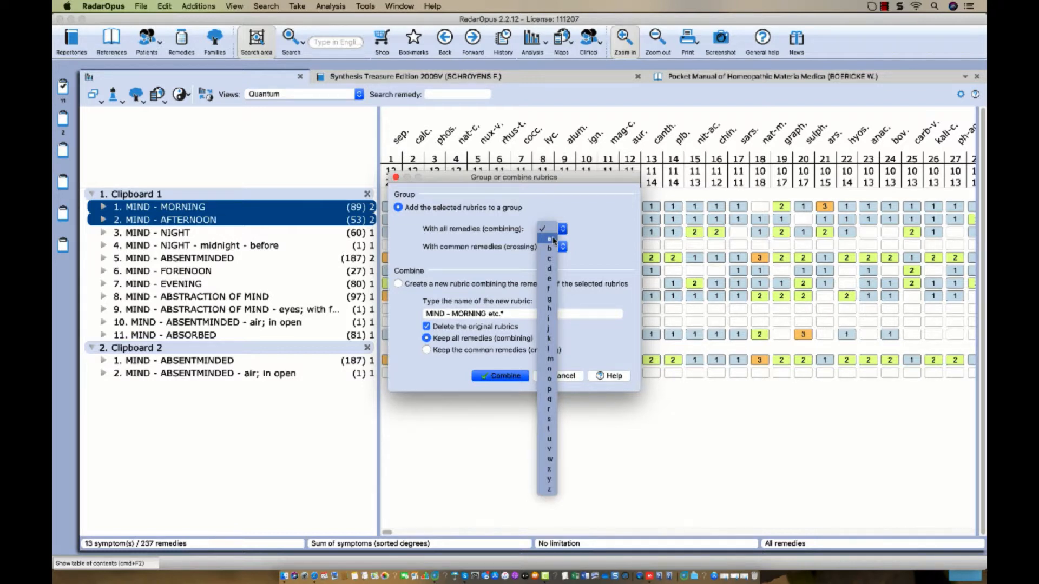
{"action": "left_click", "coordinate": [552, 238]}
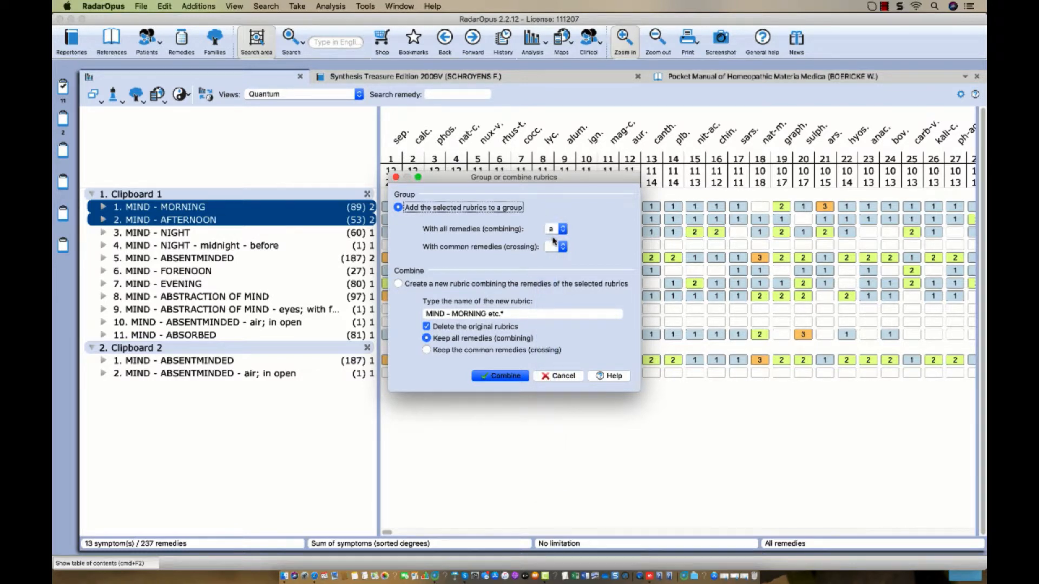
{"action": "left_click", "coordinate": [485, 378]}
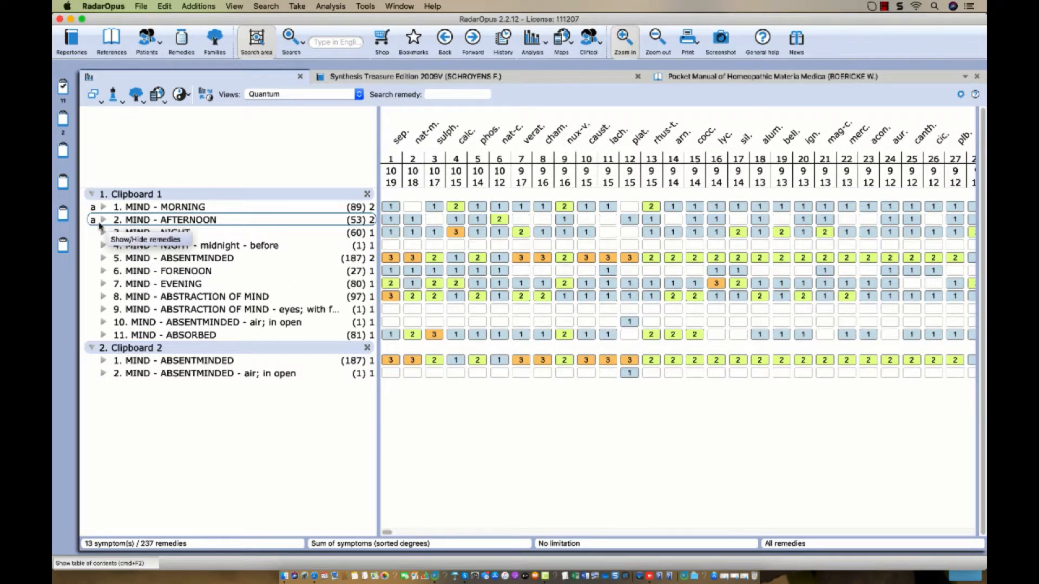
Combine ABSENTMINDED, FORENOON, EVENING and ABSTRACTION OF MIND into group a with MORNING and AFTERNOON.
{"action": "left_click", "coordinate": [128, 211]}
{"action": "mouse_move", "coordinate": [162, 220]}
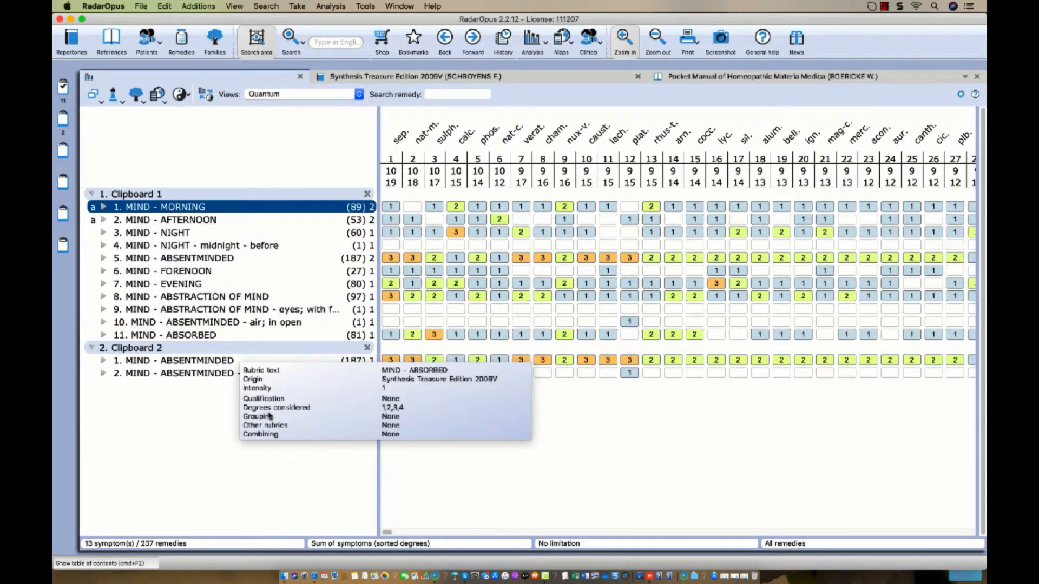
{"action": "left_click", "coordinate": [197, 259], "text": "super"}
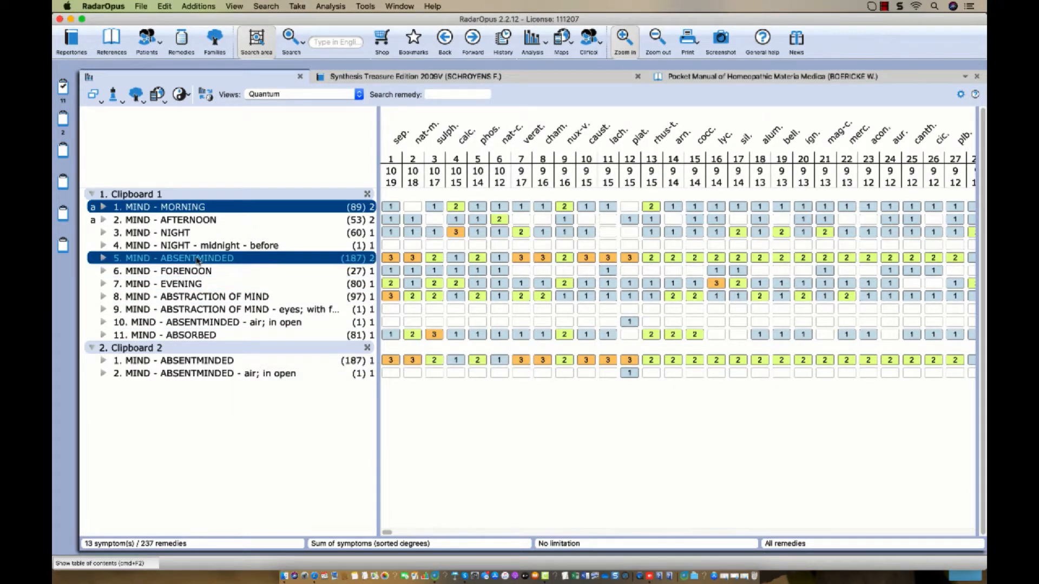
{"action": "left_click", "coordinate": [192, 220], "text": "super"}
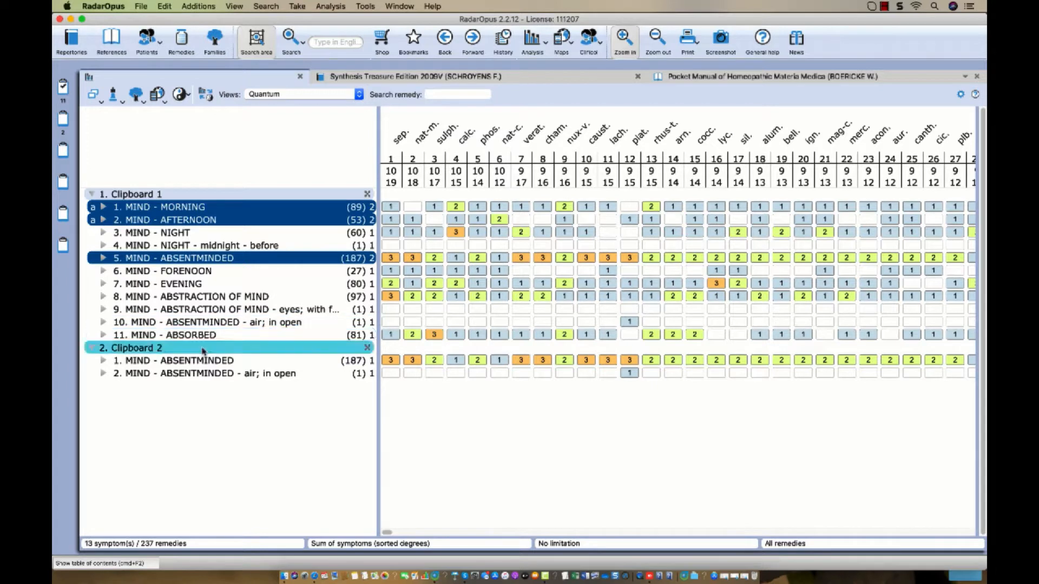
{"action": "left_click", "coordinate": [195, 271], "text": "super"}
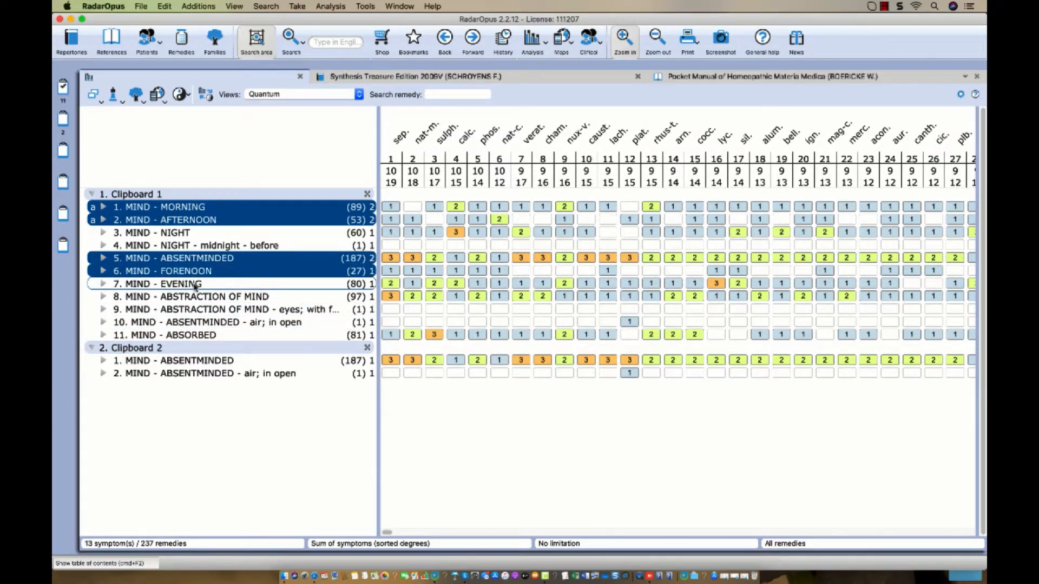
{"action": "left_click", "coordinate": [196, 285], "text": "super"}
{"action": "left_click", "coordinate": [196, 298], "text": "super"}
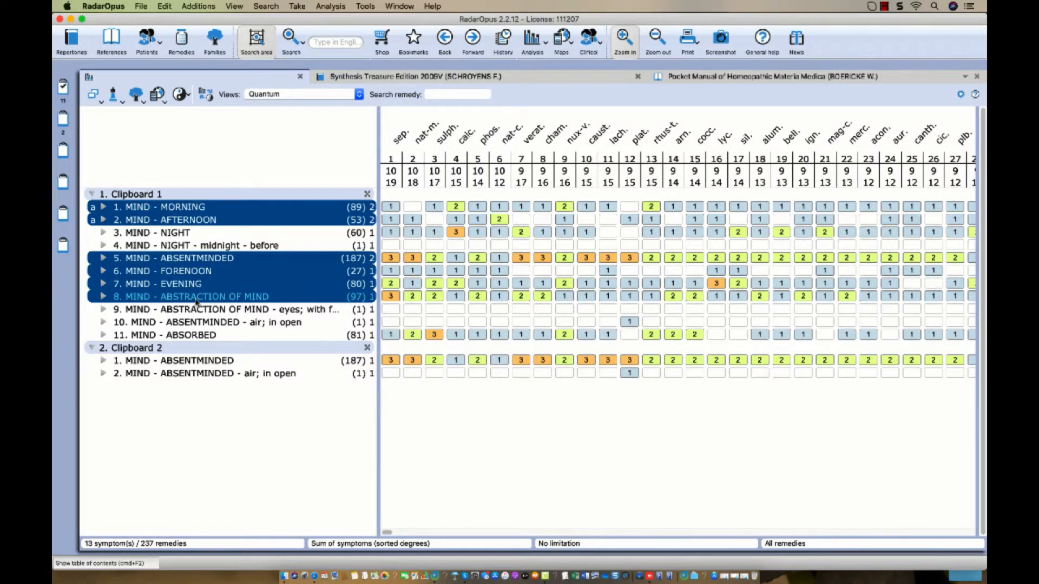
{"action": "key", "text": "super+g"}
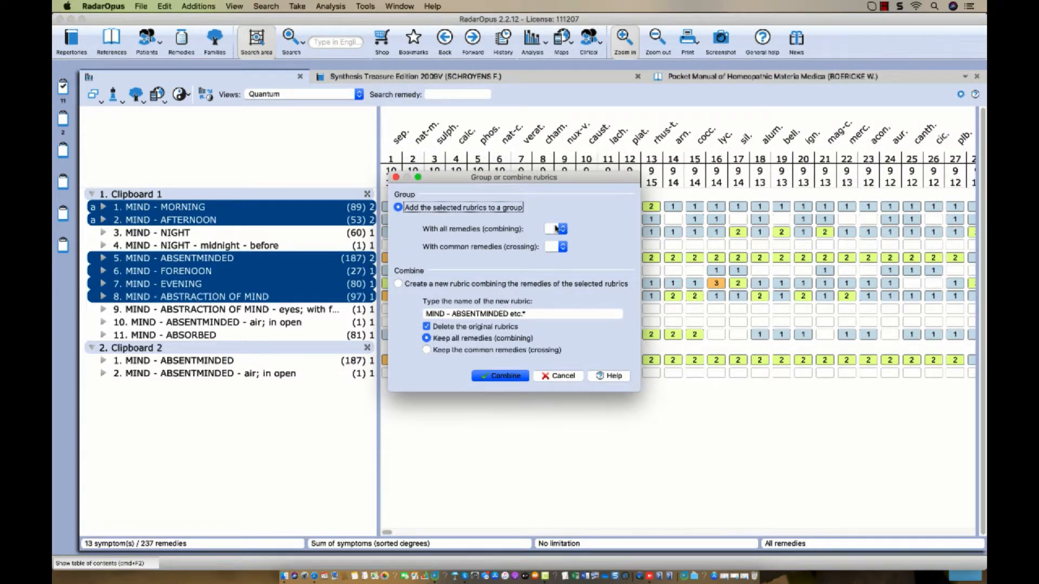
{"action": "left_click", "coordinate": [557, 229]}
{"action": "left_click", "coordinate": [549, 241]}
{"action": "left_click", "coordinate": [501, 378]}
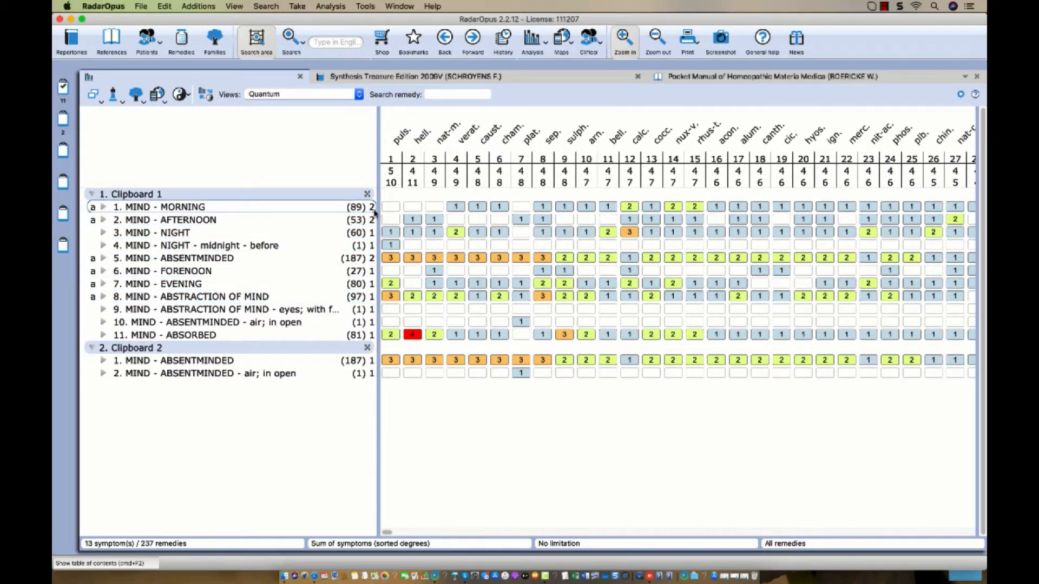
{"action": "mouse_move", "coordinate": [375, 212]}
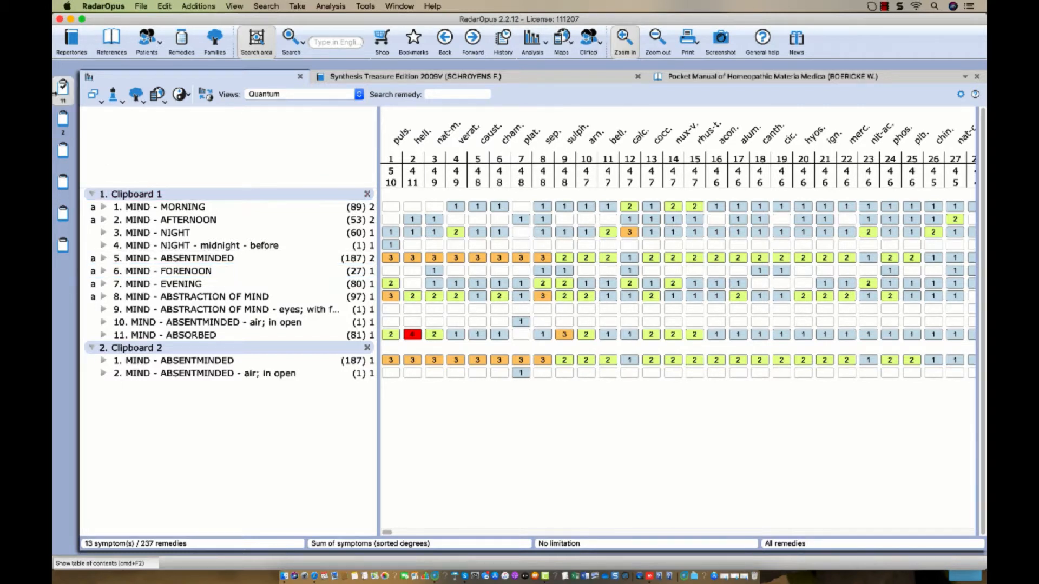
Save the first clipboard's analysis to the default folder, named after the patient.
{"action": "right_click", "coordinate": [60, 87]}
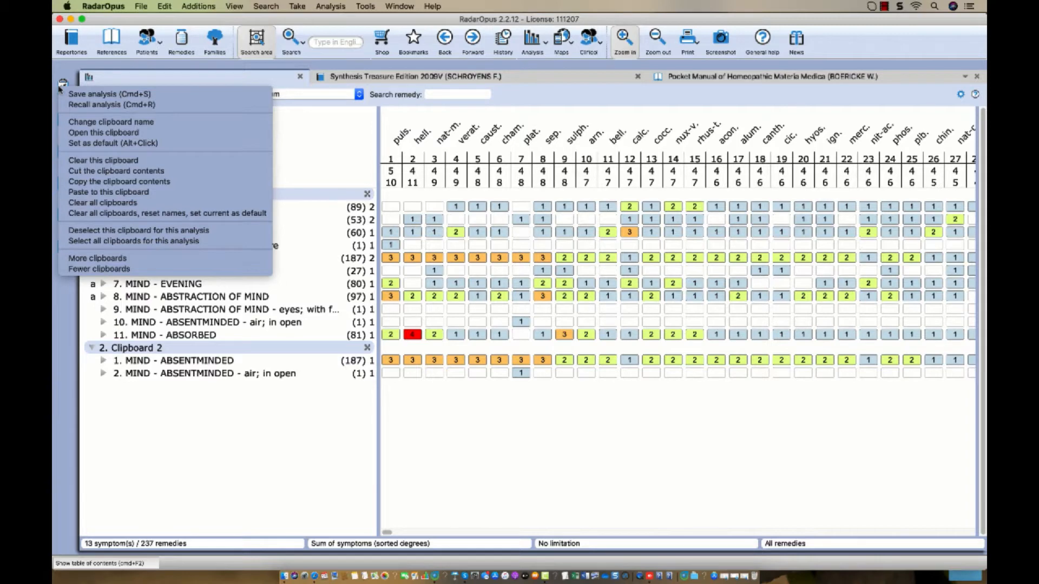
{"action": "left_click", "coordinate": [92, 94]}
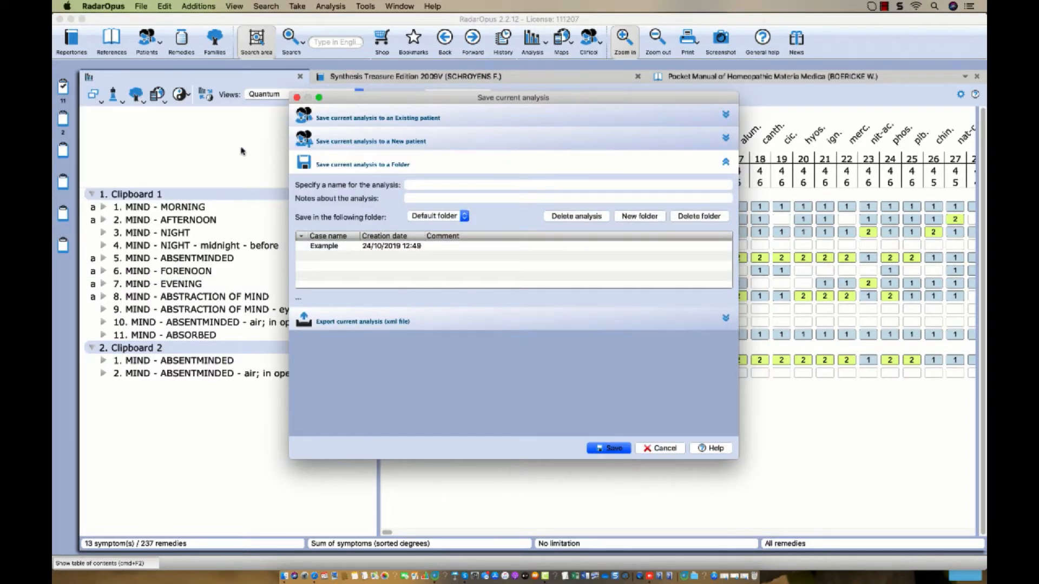
{"action": "left_click", "coordinate": [334, 164]}
{"action": "left_click", "coordinate": [334, 164]}
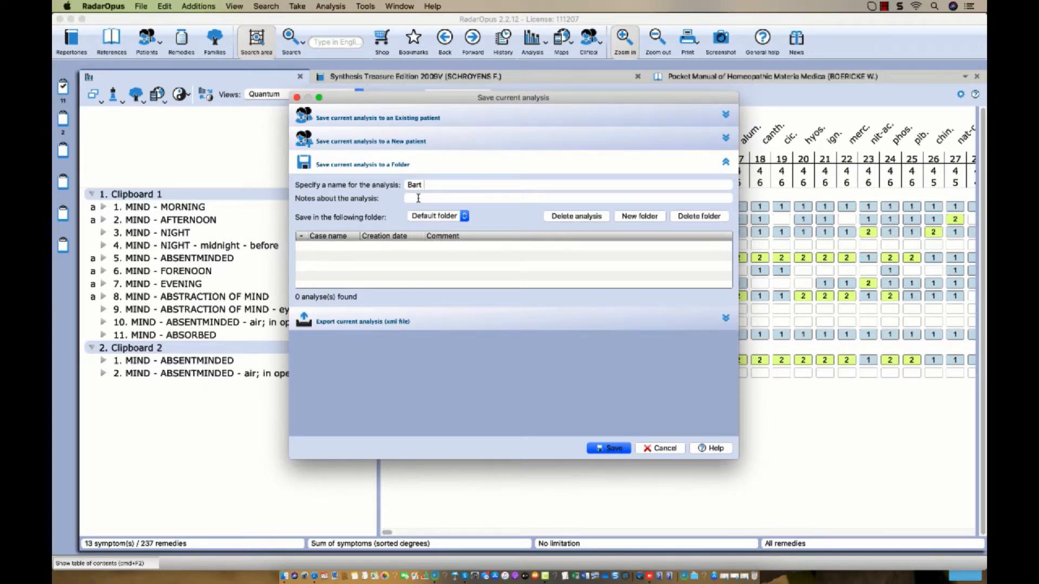
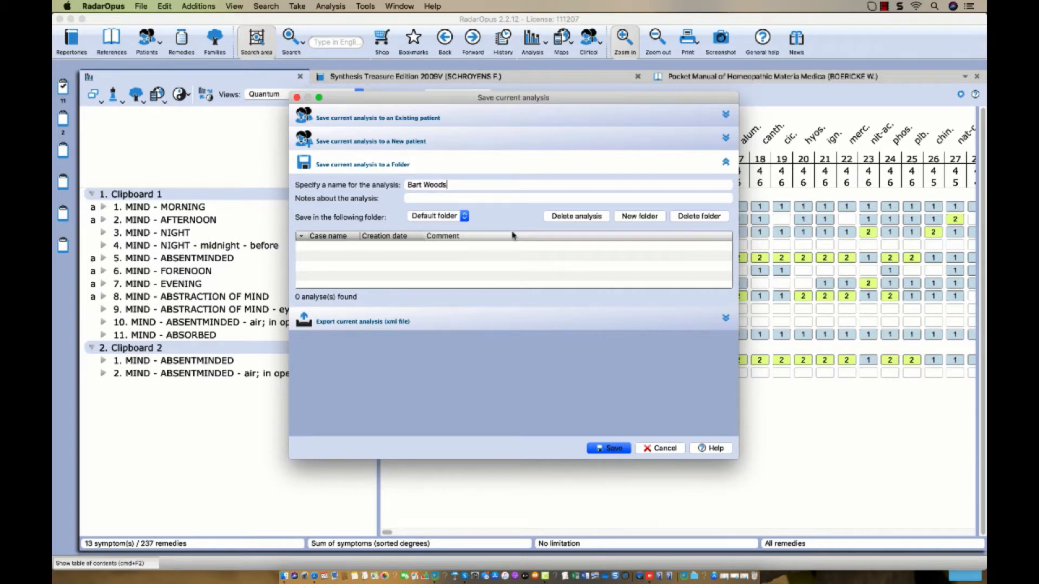
{"action": "left_click", "coordinate": [611, 449]}
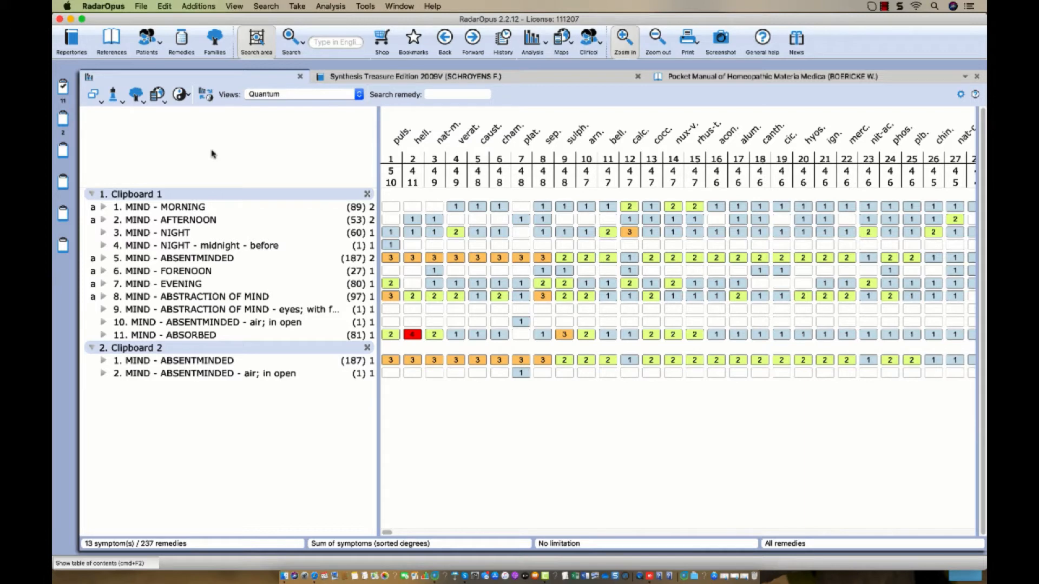
Show the Patients panel from the toolbar so the patient list sits beside the analysis.
{"action": "left_click", "coordinate": [146, 41]}
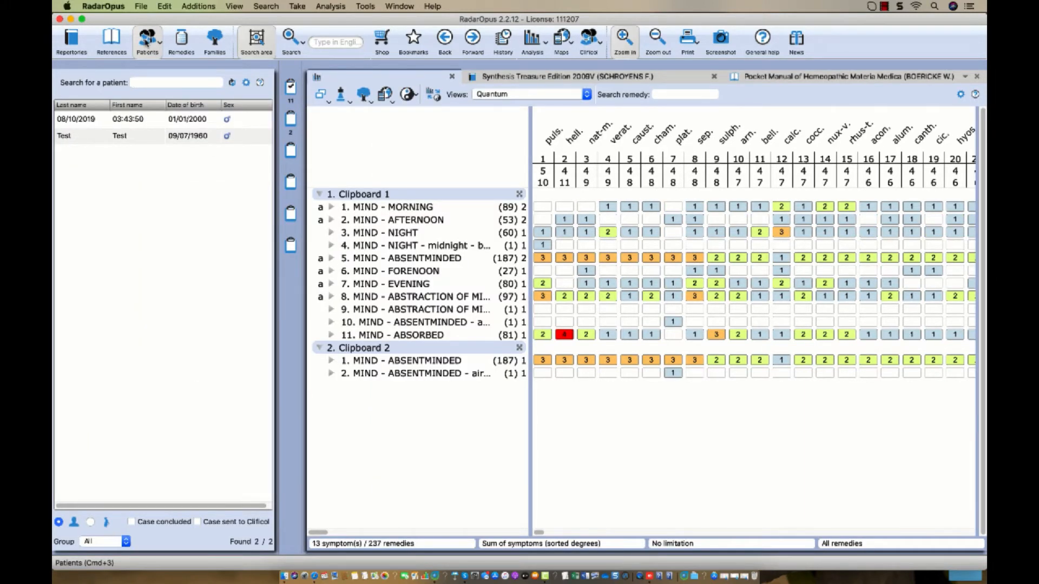